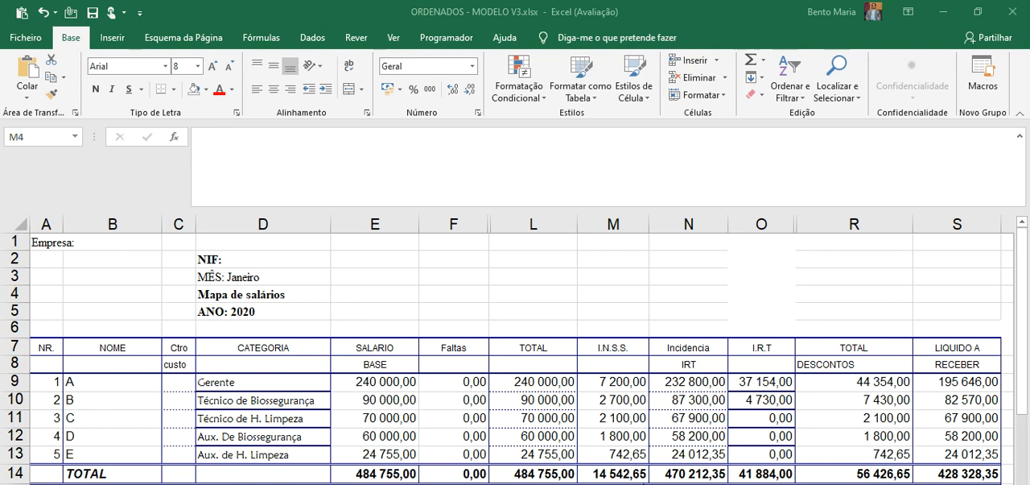
# Clear the existing I.R.T formulas from cells O9 to O13
pyautogui.click(768, 379)
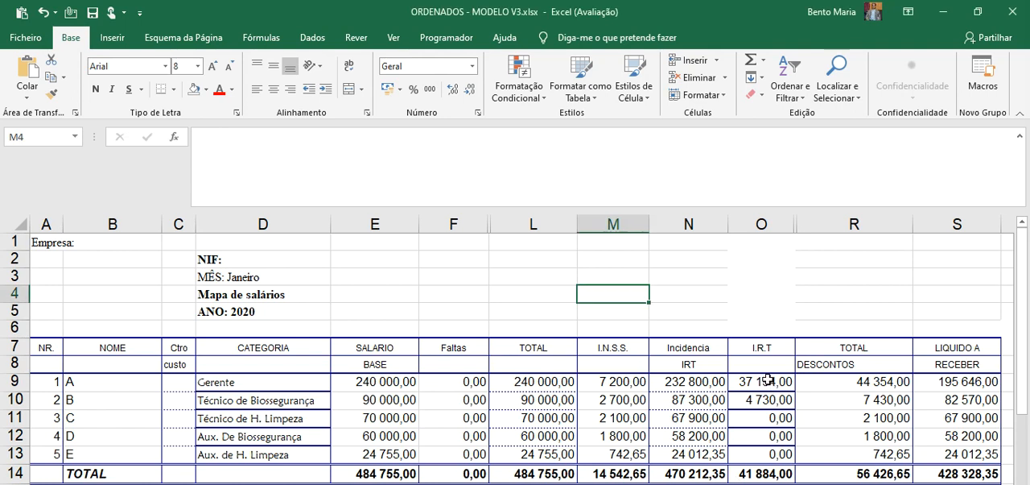
pyautogui.click(768, 379)
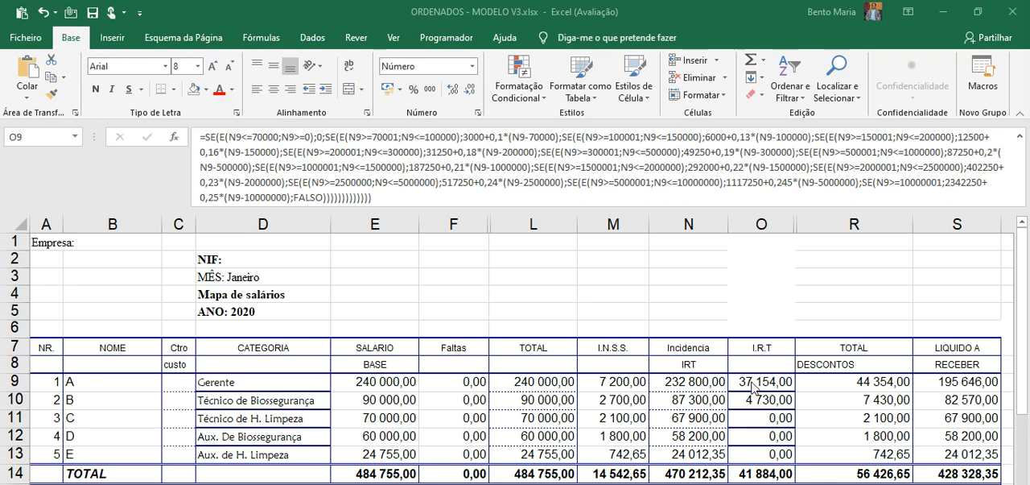
pyautogui.click(752, 385)
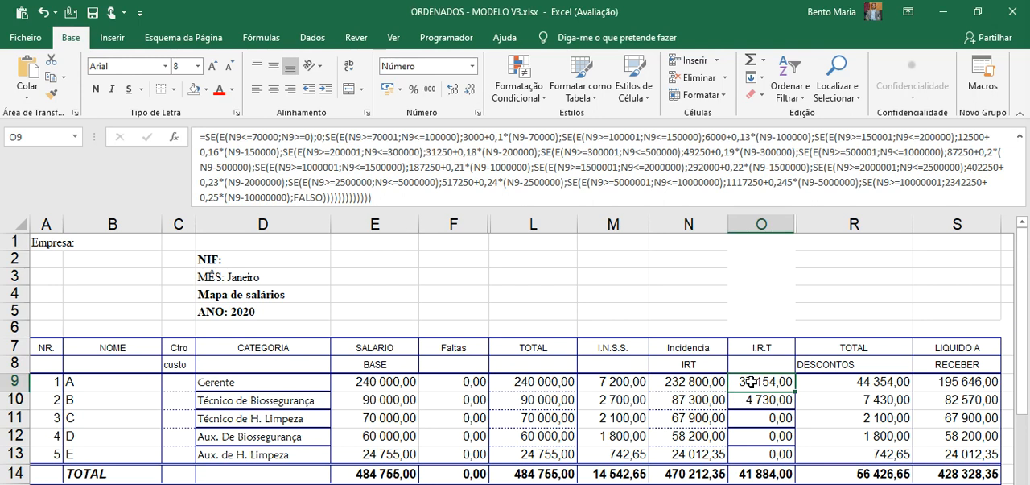
pyautogui.moveTo(751, 382); pyautogui.dragTo(757, 452)
pyautogui.press('Delete')
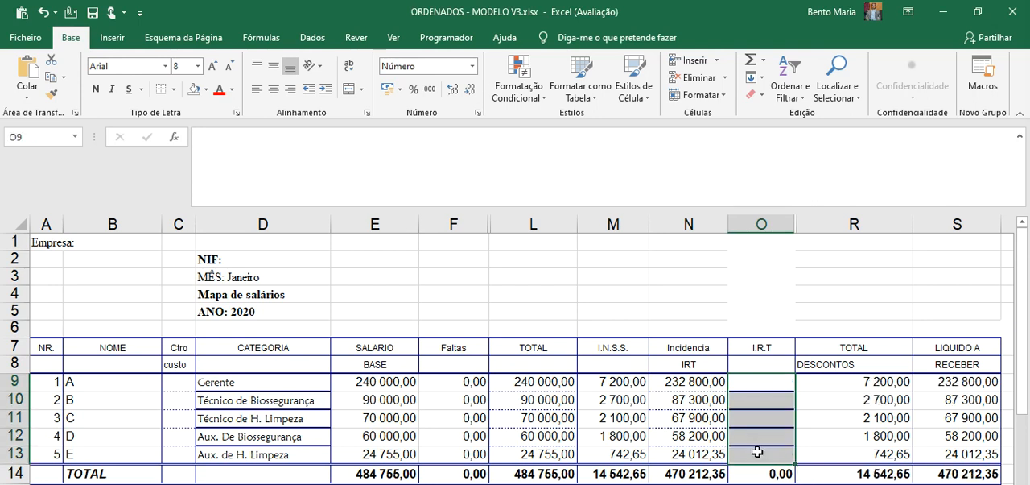
# Begin a SE formula in O9 that returns 0 when N9<=70000, leaving it open for the false argument
pyautogui.click(758, 380)
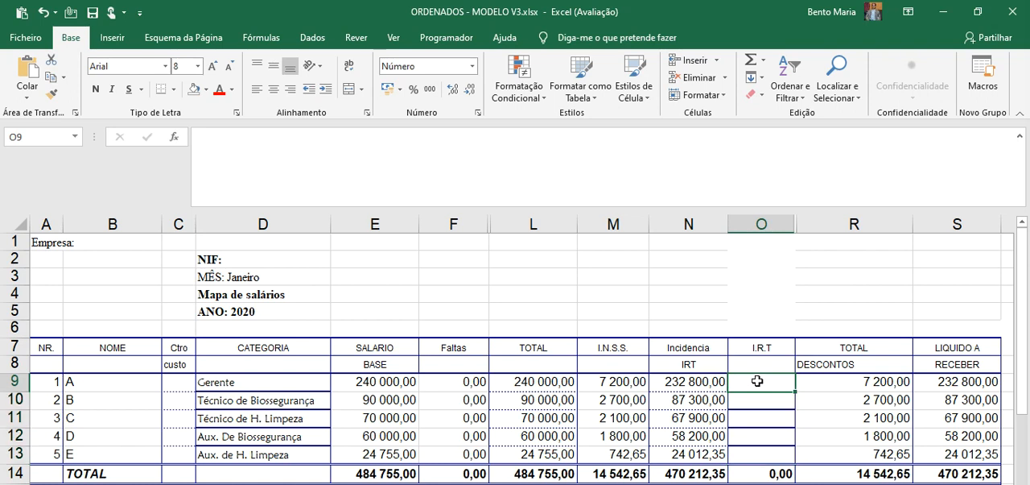
pyautogui.write('=')
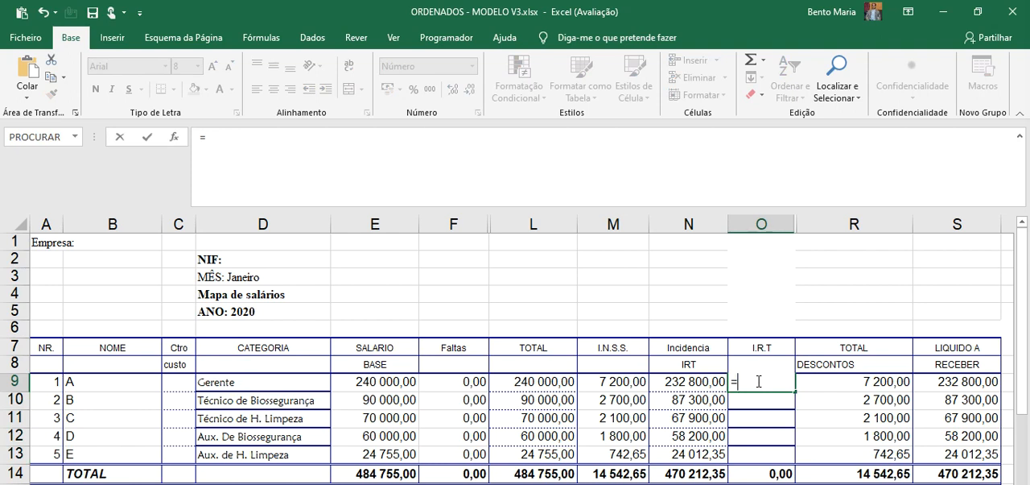
pyautogui.write('se')
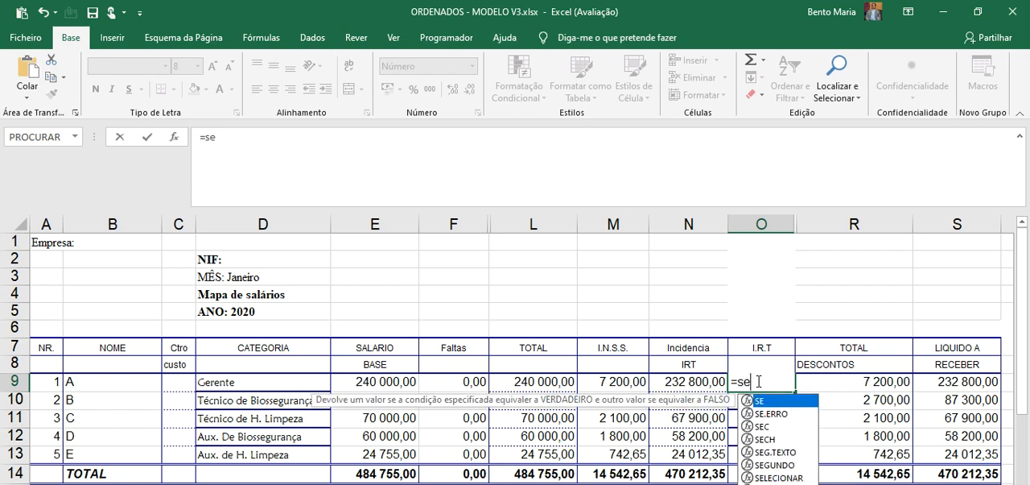
pyautogui.write('(')
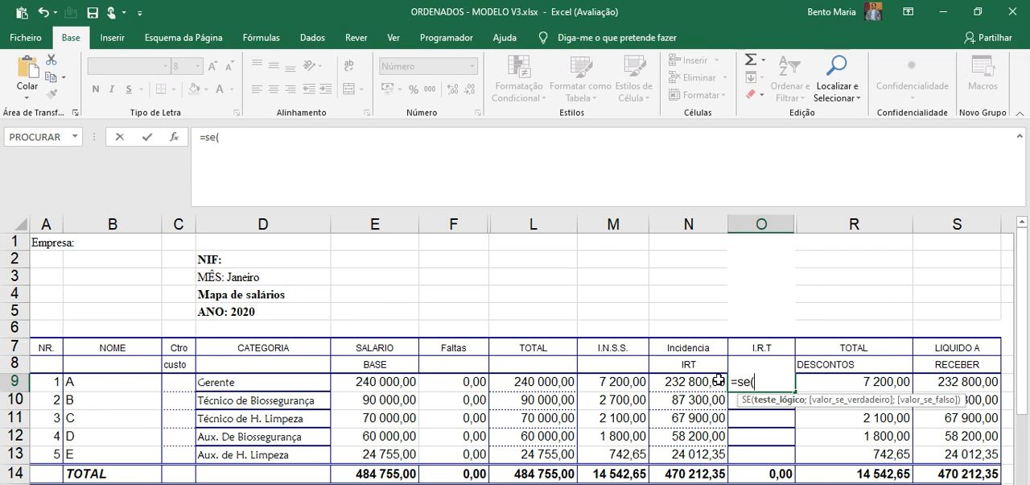
pyautogui.click(712, 379)
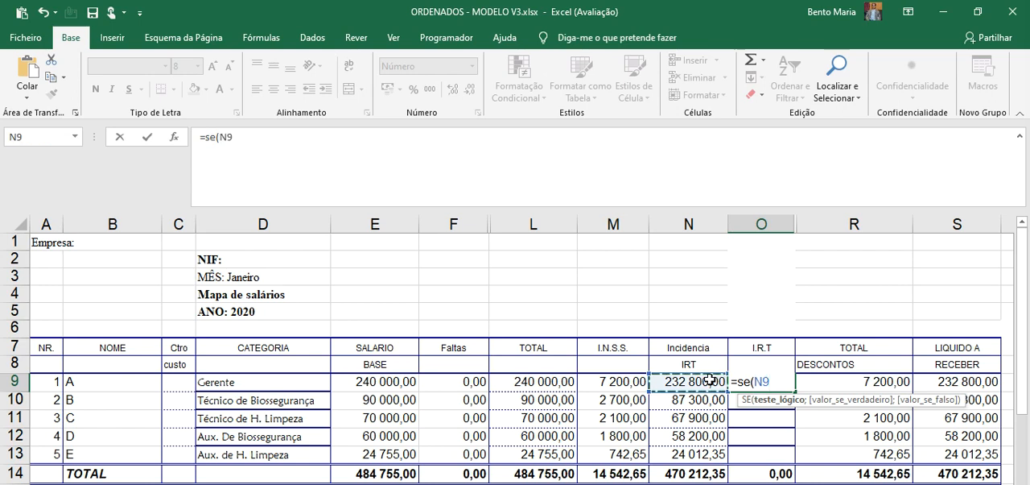
pyautogui.write('<=70000;')
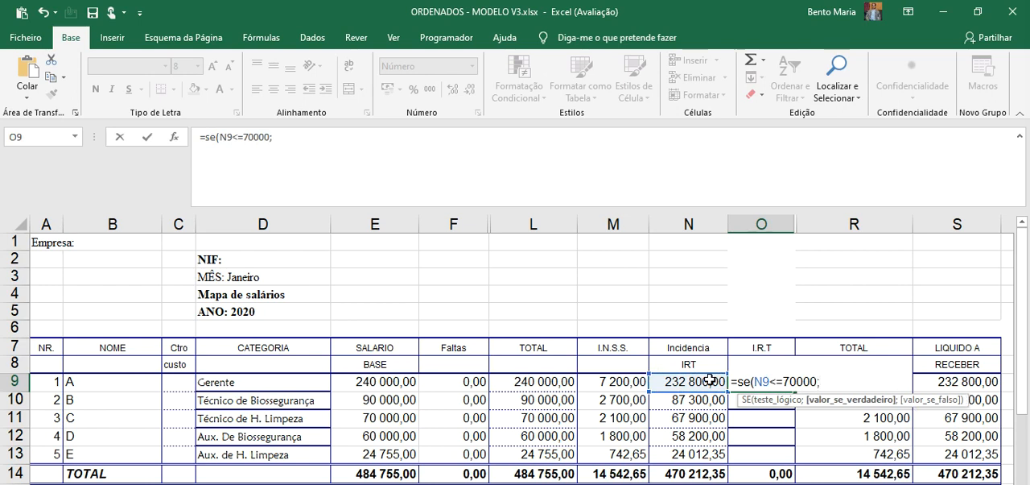
pyautogui.write('0;')
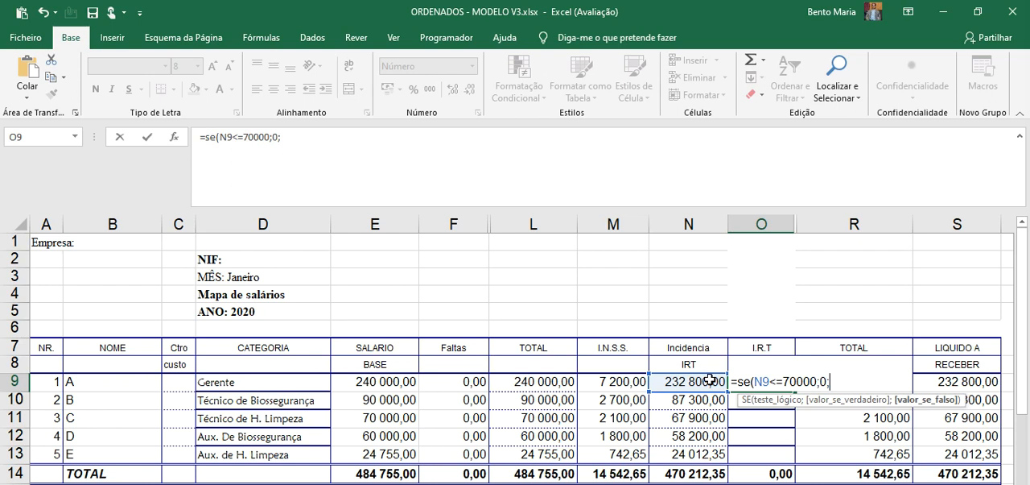
# Nest a second SE as the false argument, opening an E test with the condition N9>=70001
pyautogui.write('se')
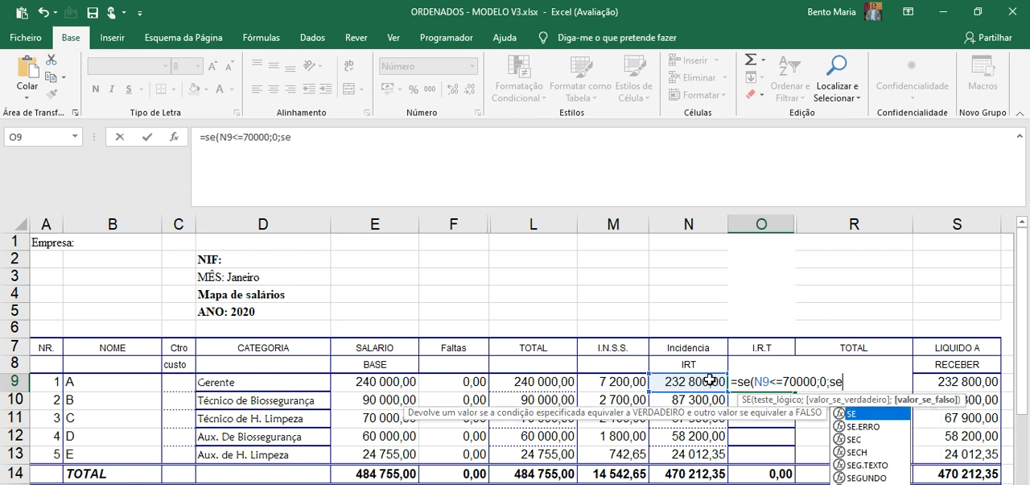
pyautogui.write('(')
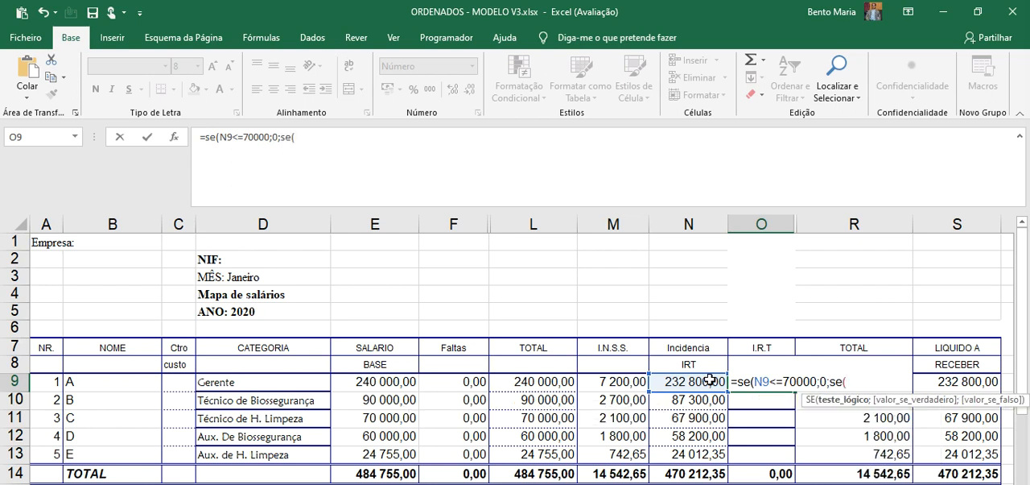
pyautogui.write('e(')
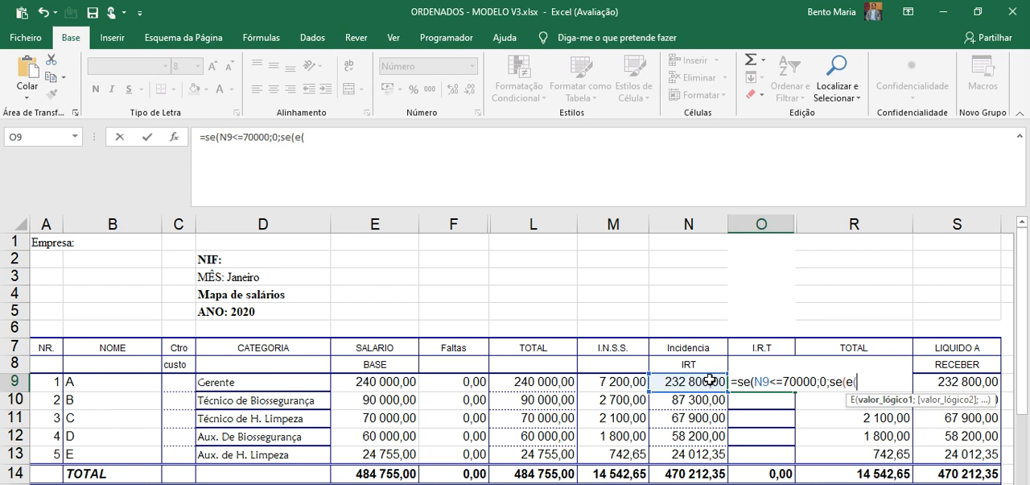
pyautogui.click(693, 380)
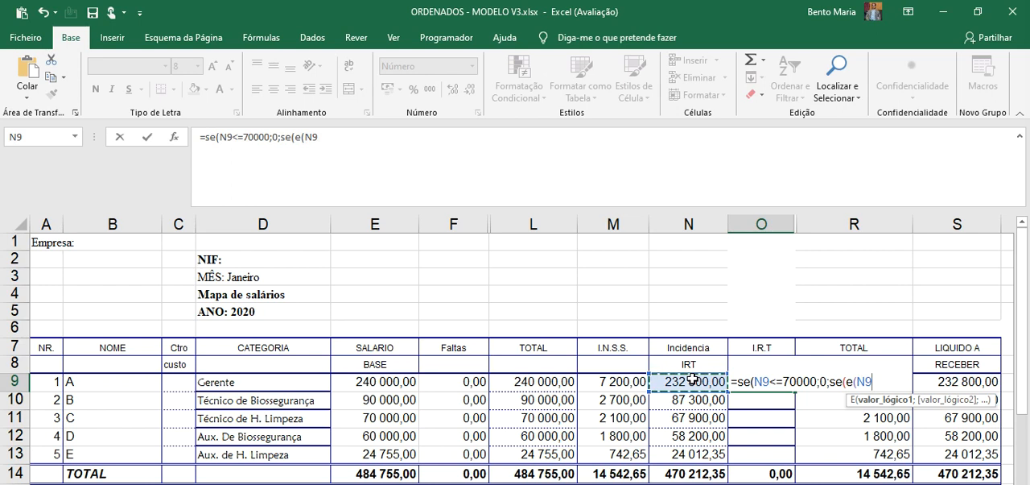
pyautogui.write('>=700001')
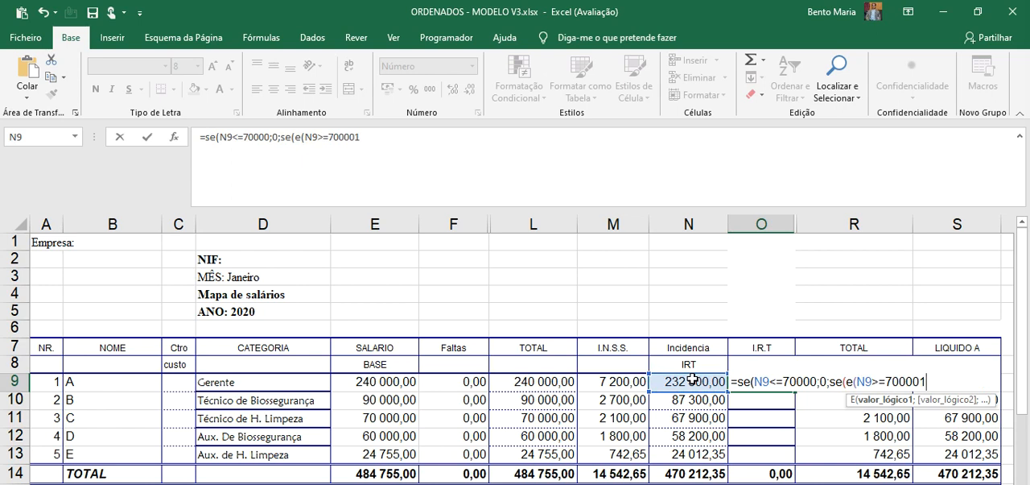
pyautogui.press('BackSpace')
pyautogui.press('BackSpace')
pyautogui.write('1;')
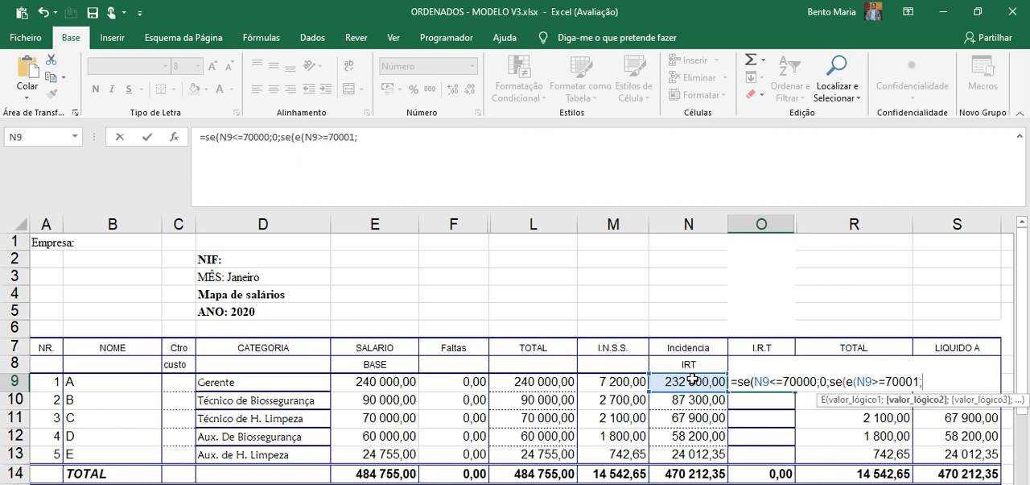
# Add N9<=100000 as the second condition of the E test and close the test
pyautogui.click(684, 383)
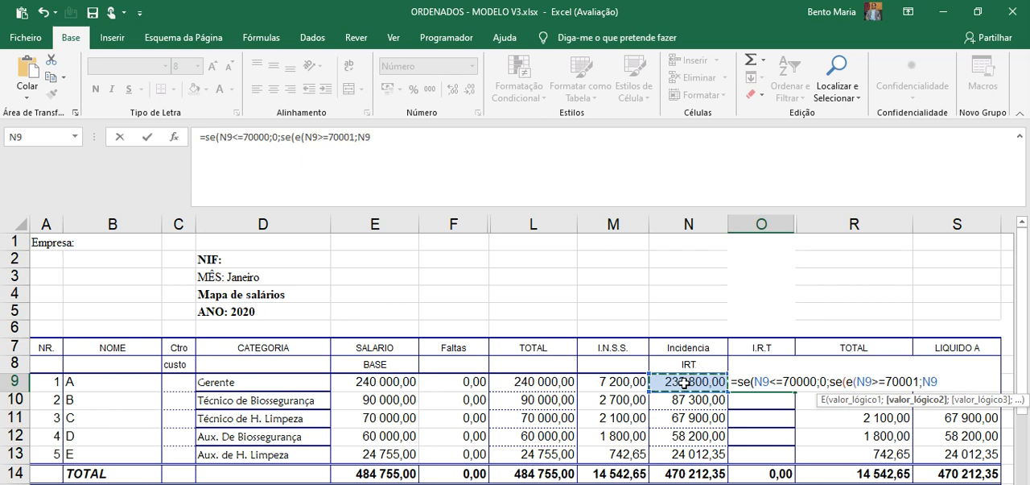
pyautogui.write('>')
pyautogui.press('BackSpace')
pyautogui.write('<=10000')
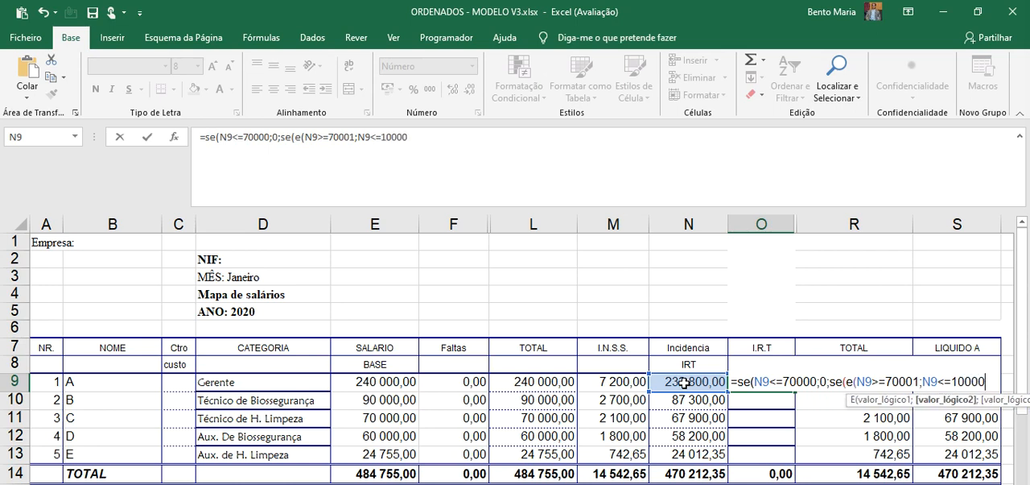
pyautogui.write('0')
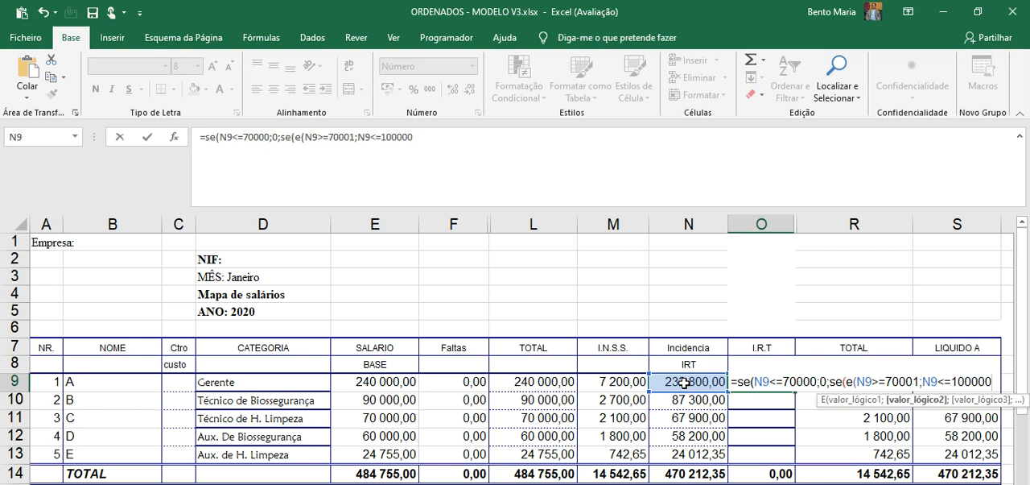
pyautogui.write(')')
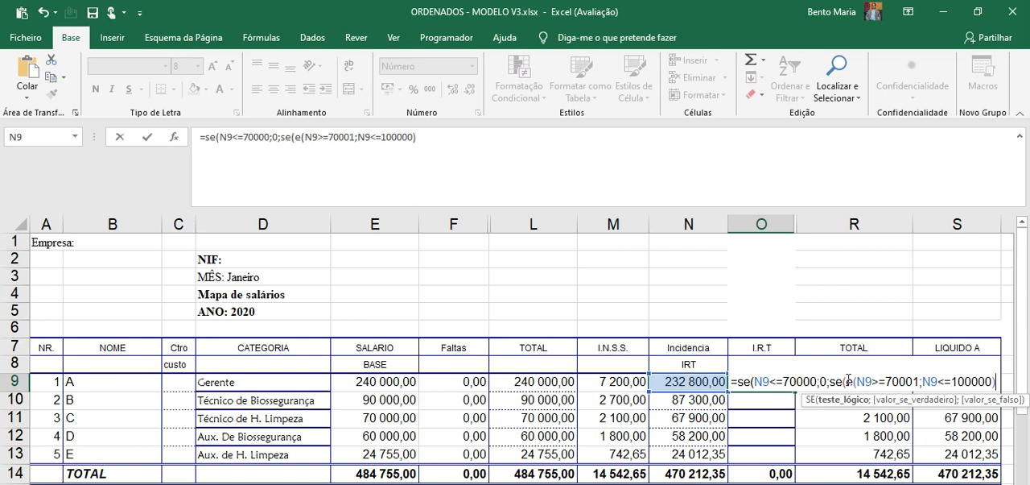
pyautogui.write(';')
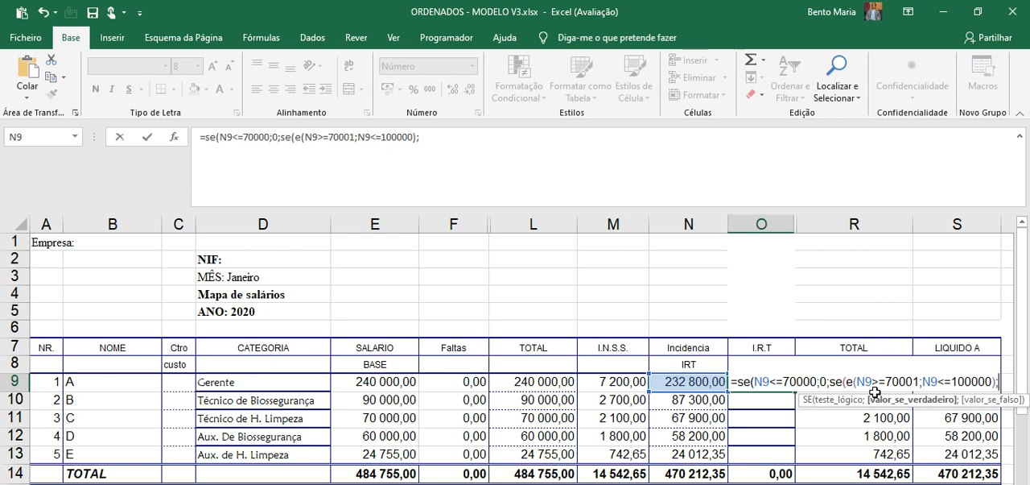
# Enter 3000+(N9-70000)*0,10 as the nested SE's true value, followed by a separator for the false value
pyautogui.write('3000+')
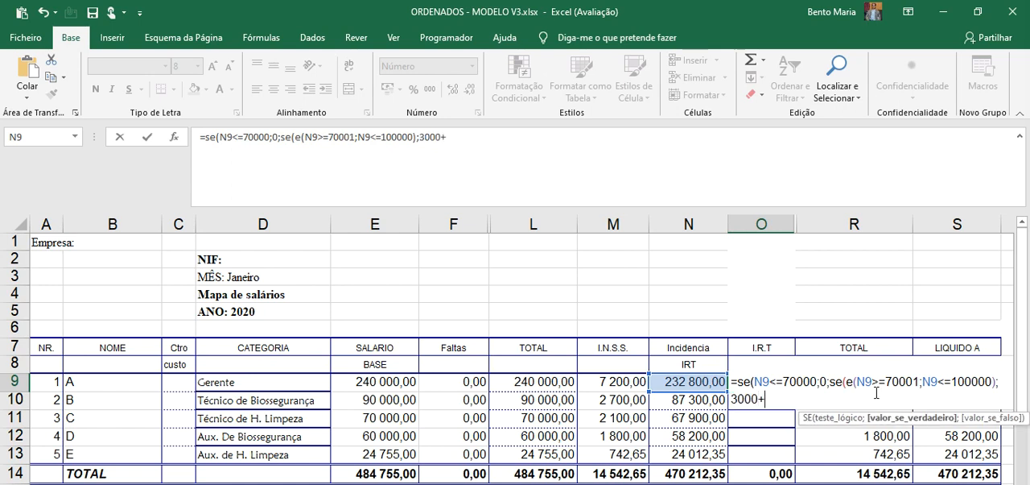
pyautogui.write('(')
pyautogui.click(706, 382)
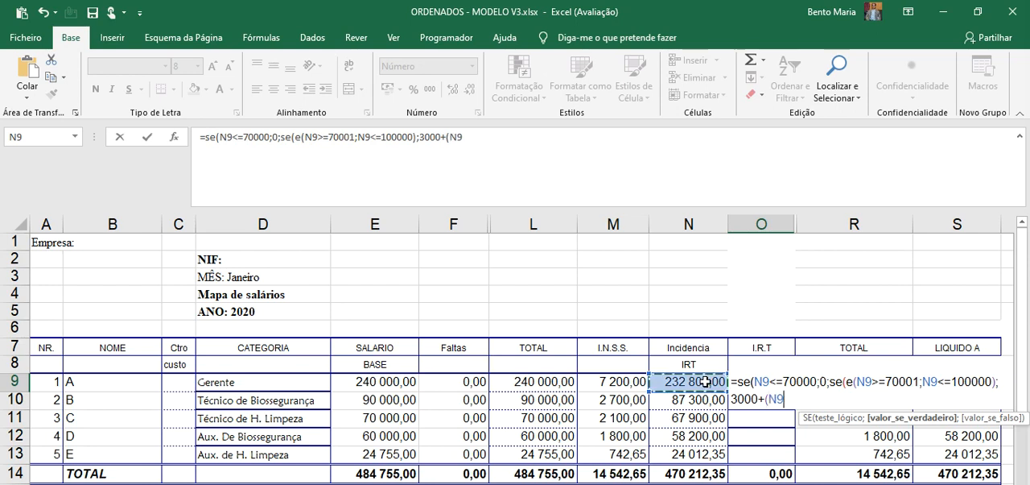
pyautogui.write('-70000')
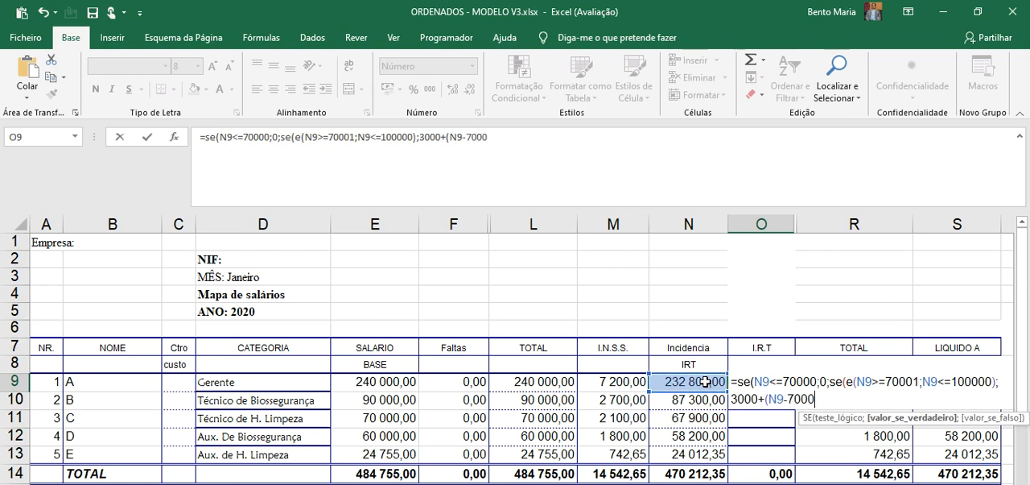
pyautogui.write(')*0,10')
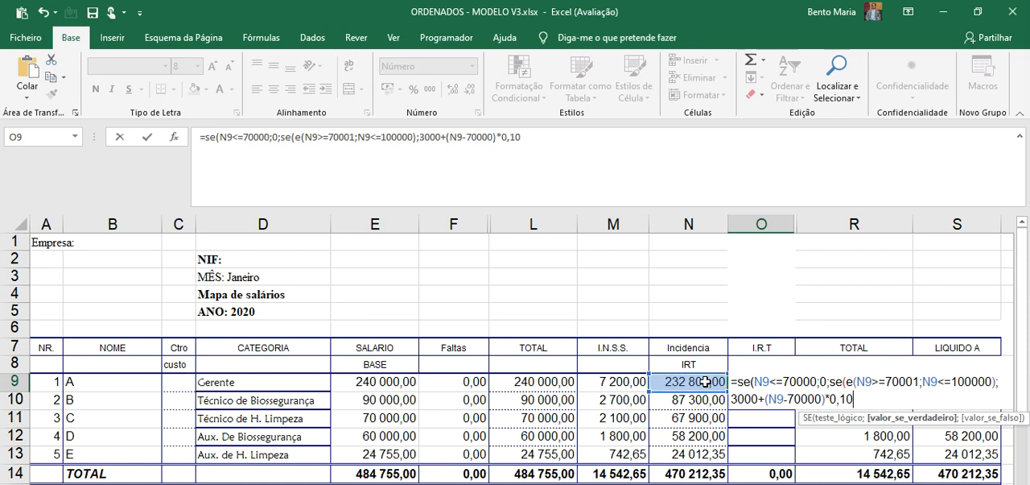
pyautogui.write(';')
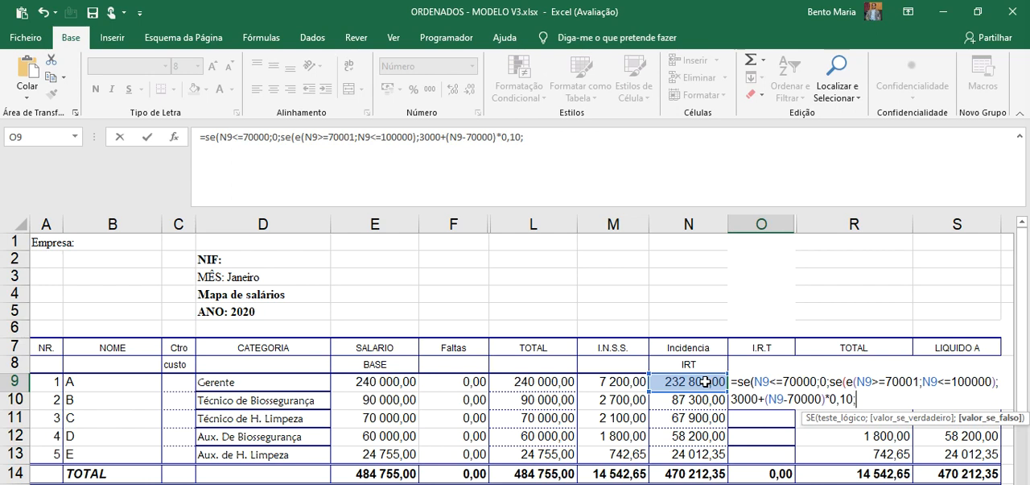
# Copy the nested SE block for the 70001 to 100000 bracket and paste it at the end of the O9 formula
pyautogui.write('se')
pyautogui.press('BackSpace')
pyautogui.press('BackSpace')
pyautogui.moveTo(831, 377); pyautogui.dragTo(854, 398)
pyautogui.hotkey('ctrl', 'c')
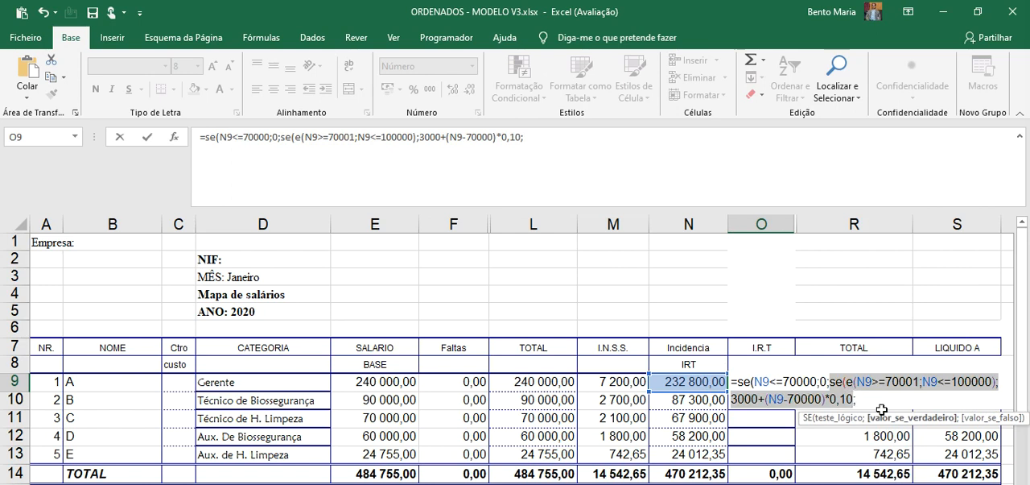
pyautogui.click(868, 396)
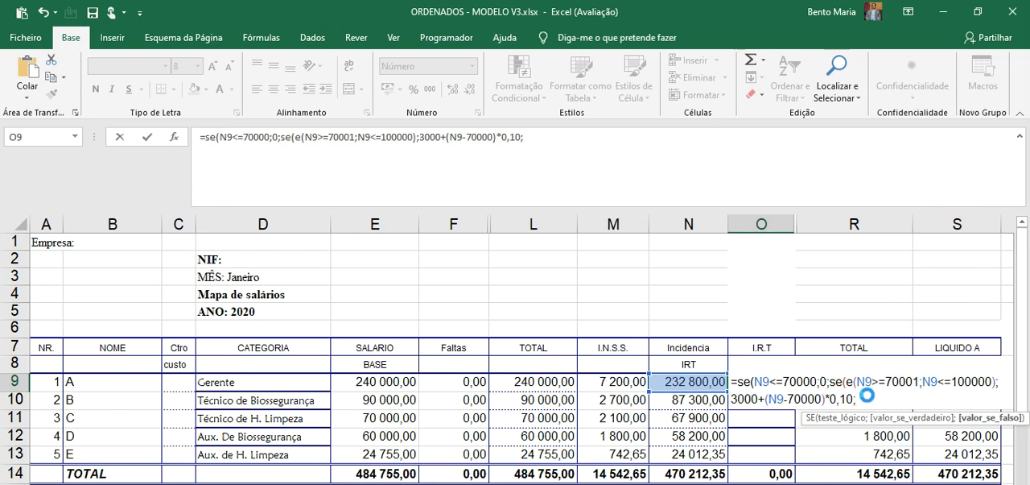
pyautogui.hotkey('ctrl', 'v')
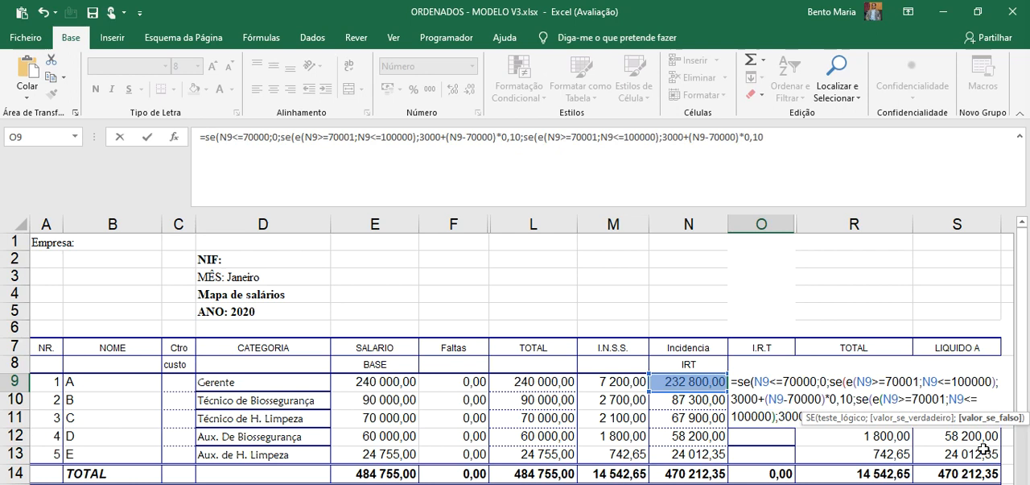
# Change the lower limit in the pasted SE block of the O9 formula to 100001
pyautogui.moveTo(1025, 393); pyautogui.dragTo(1025, 392)
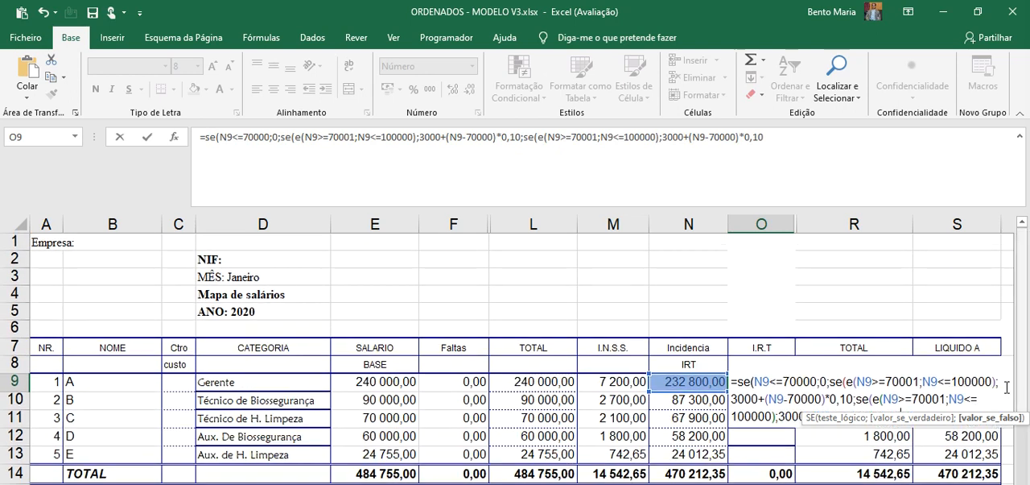
pyautogui.click(928, 407)
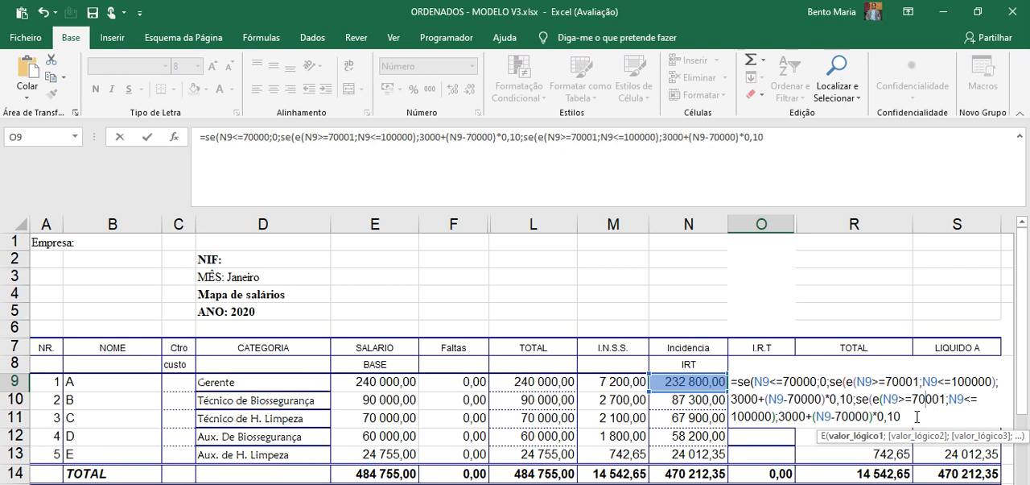
pyautogui.click(916, 417)
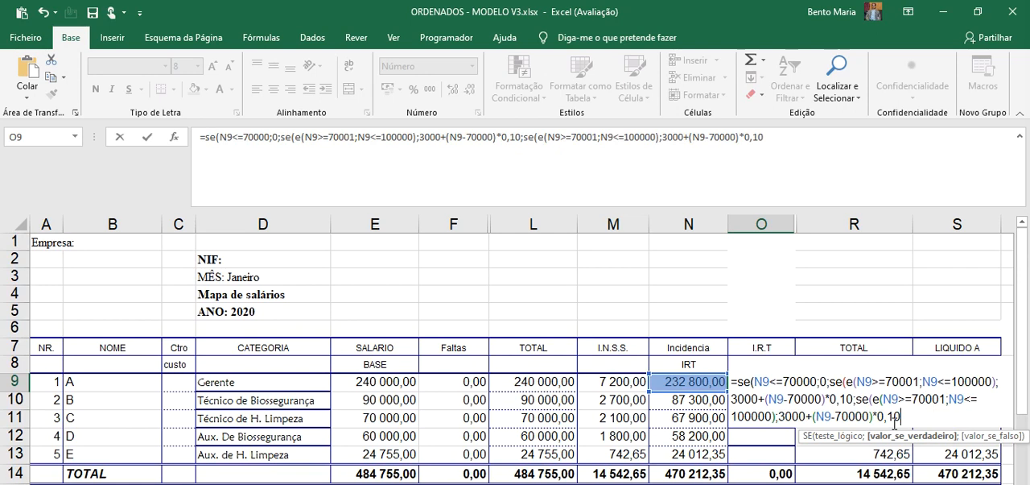
pyautogui.click(946, 399)
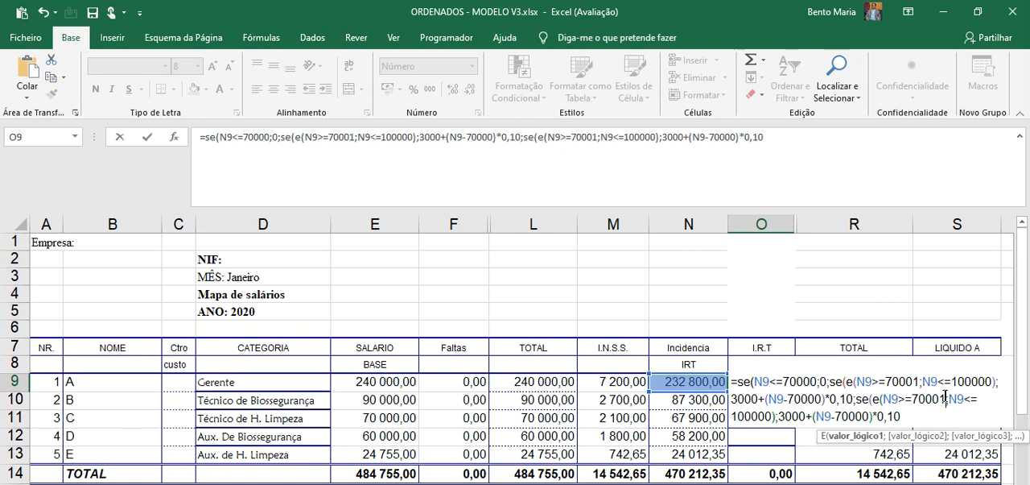
pyautogui.press('BackSpace')
pyautogui.press('BackSpace')
pyautogui.press('BackSpace')
pyautogui.press('BackSpace')
pyautogui.press('BackSpace')
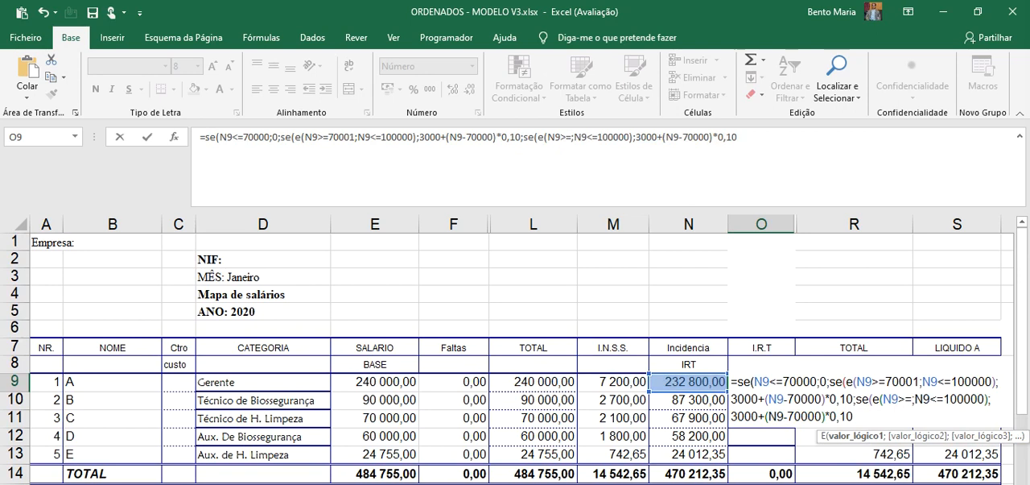
pyautogui.write('100001')
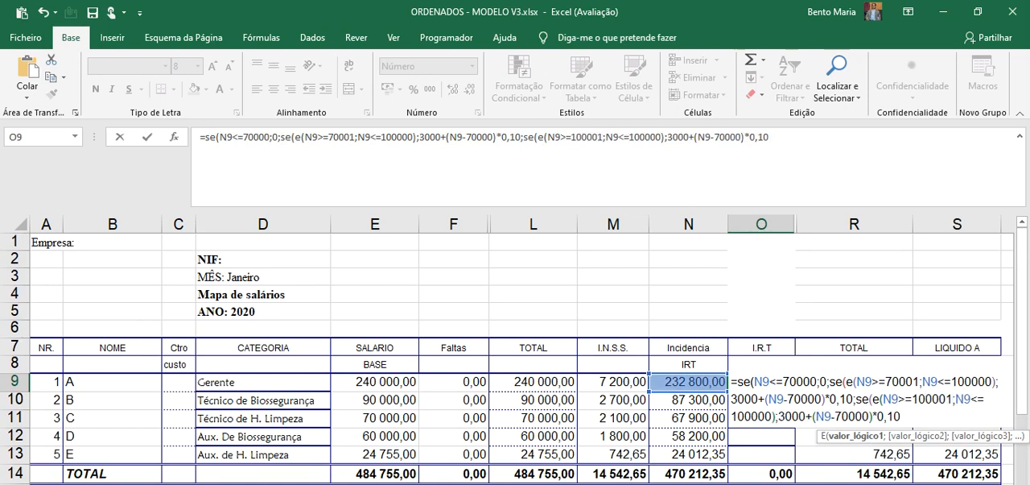
# Set the upper limit of the 100001 bracket's E test in the O9 formula to 150000
pyautogui.click(773, 416)
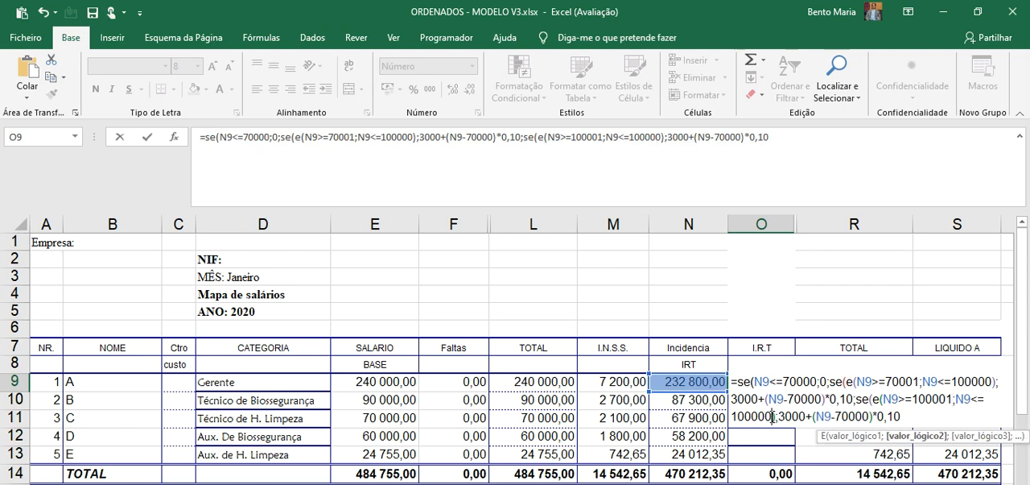
pyautogui.press('BackSpace')
pyautogui.press('BackSpace')
pyautogui.press('BackSpace')
pyautogui.press('BackSpace')
pyautogui.press('BackSpace')
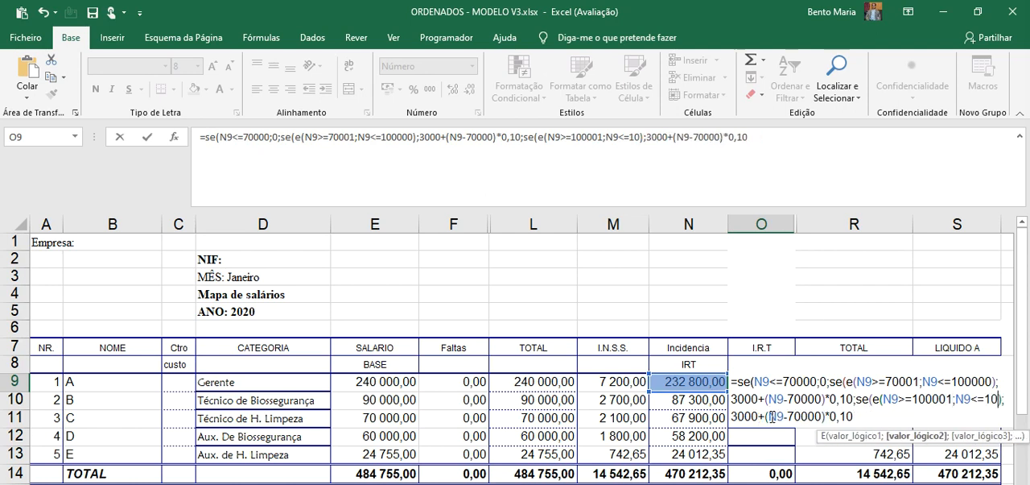
pyautogui.write('50000')
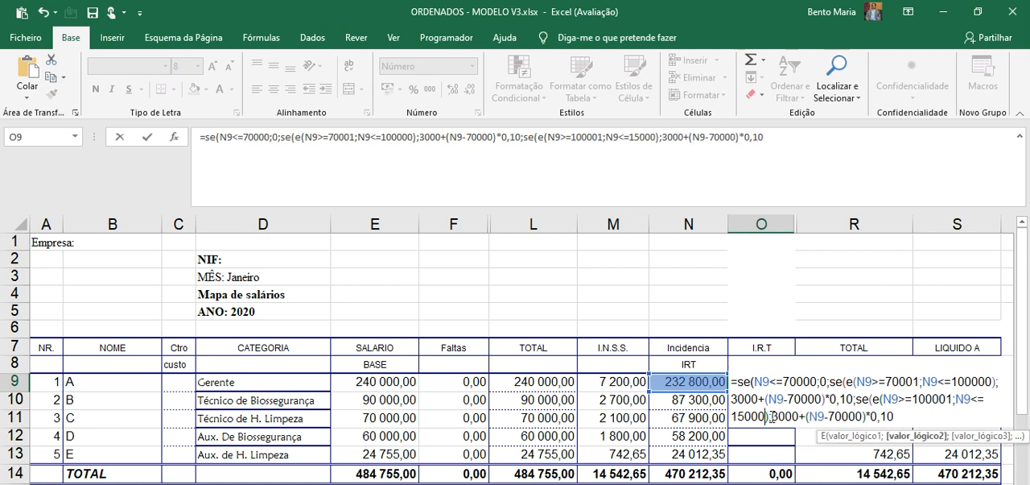
# Set the 100001 to 150000 bracket's fixed amount to 6000 and the threshold subtracted from N9 to 100000
pyautogui.click(806, 416)
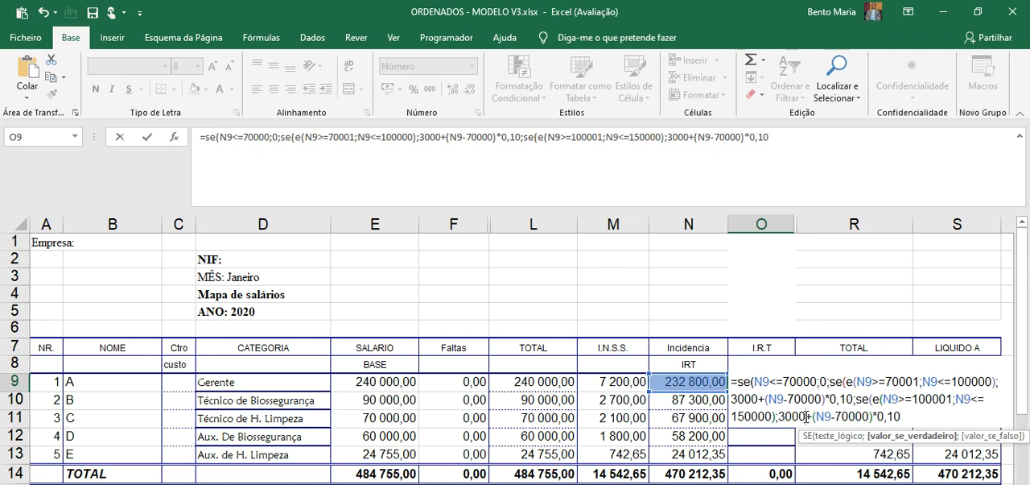
pyautogui.press('BackSpace')
pyautogui.press('BackSpace')
pyautogui.press('BackSpace')
pyautogui.press('BackSpace')
pyautogui.write('6000')
pyautogui.press('BackSpace')
pyautogui.press('BackSpace')
pyautogui.press('BackSpace')
pyautogui.press('BackSpace')
pyautogui.press('BackSpace')
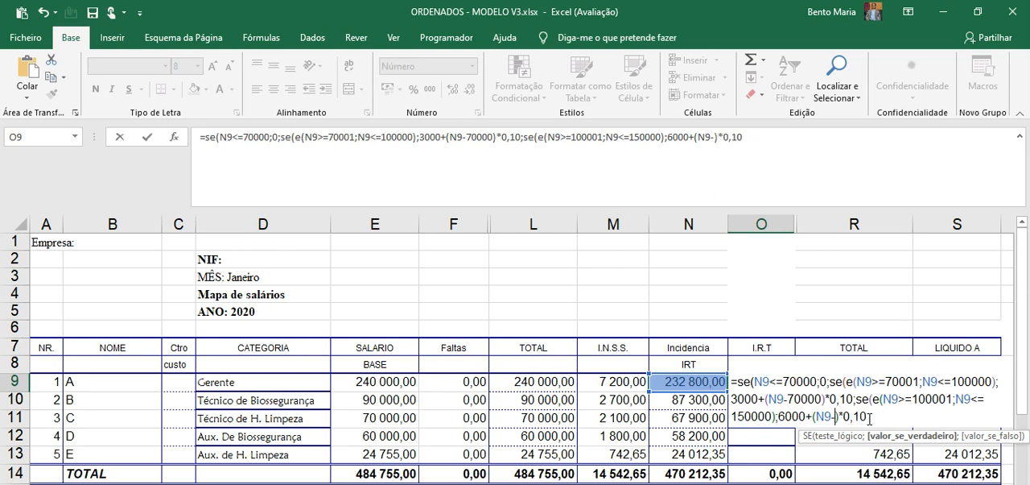
pyautogui.write('10000')
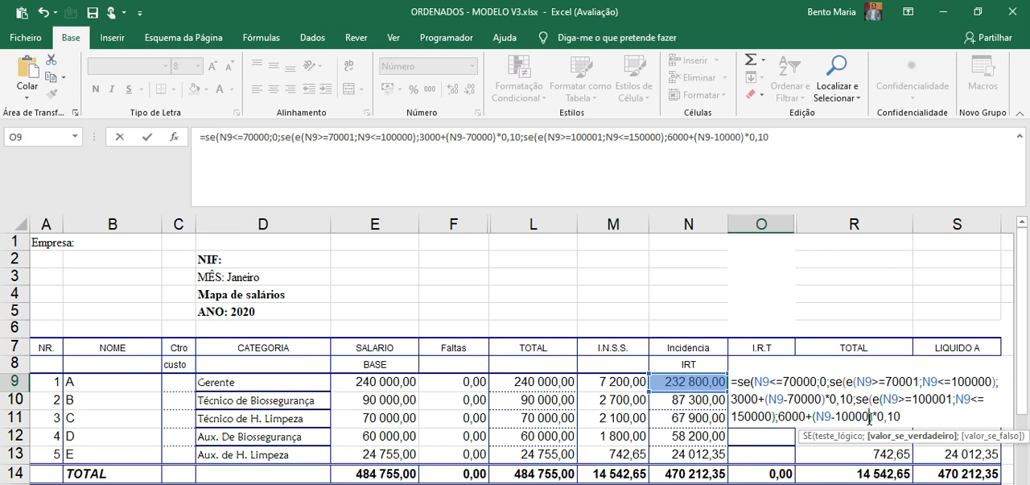
pyautogui.write('0')
# Set the 100001 to 150000 bracket's rate to 0,13 and add a separator for the false value
pyautogui.click(916, 417)
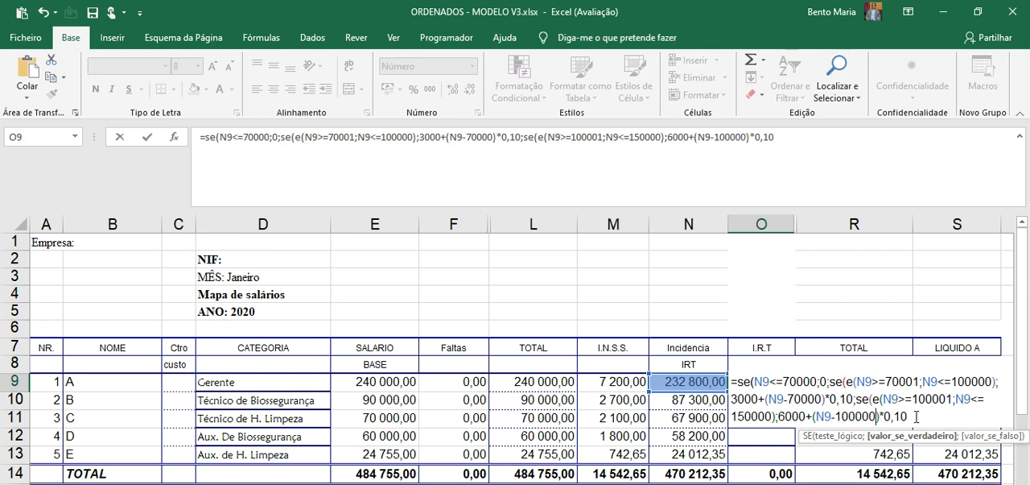
pyautogui.press('BackSpace')
pyautogui.write('3;')
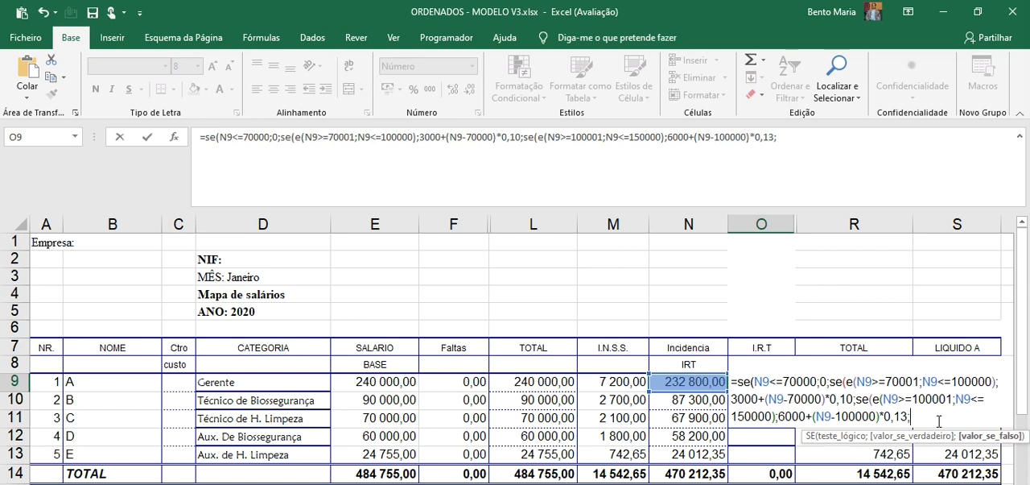
# Paste the copied SE block at the end of the O9 formula and set its lower limit to 150001
pyautogui.write('se(e(N9>=70001;N9<=100000);3000+(N9-70000)*0,10')
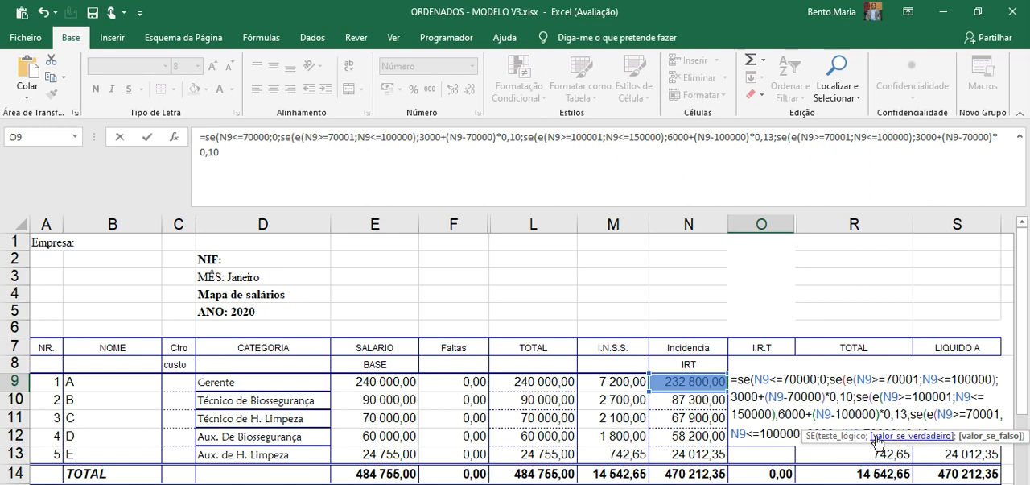
pyautogui.click(997, 415)
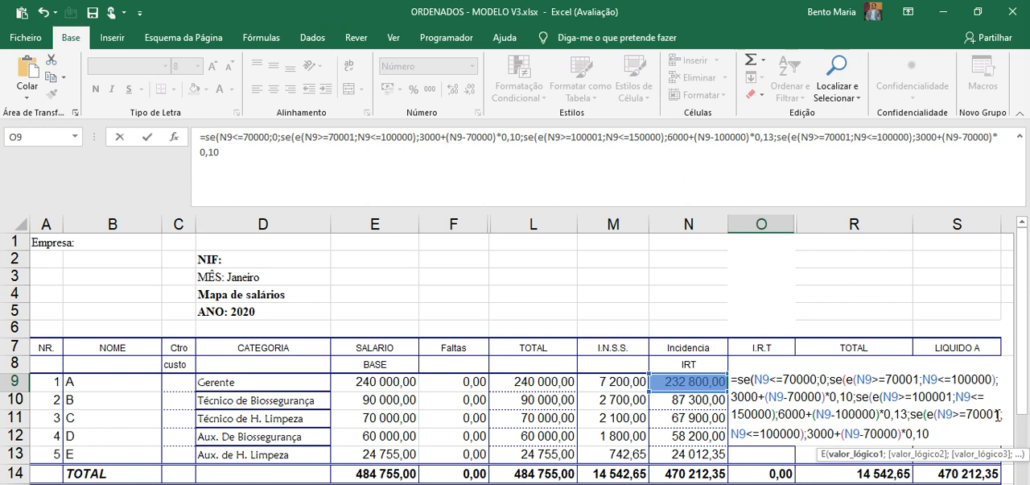
pyautogui.press('BackSpace')
pyautogui.press('BackSpace')
pyautogui.press('BackSpace')
pyautogui.press('BackSpace')
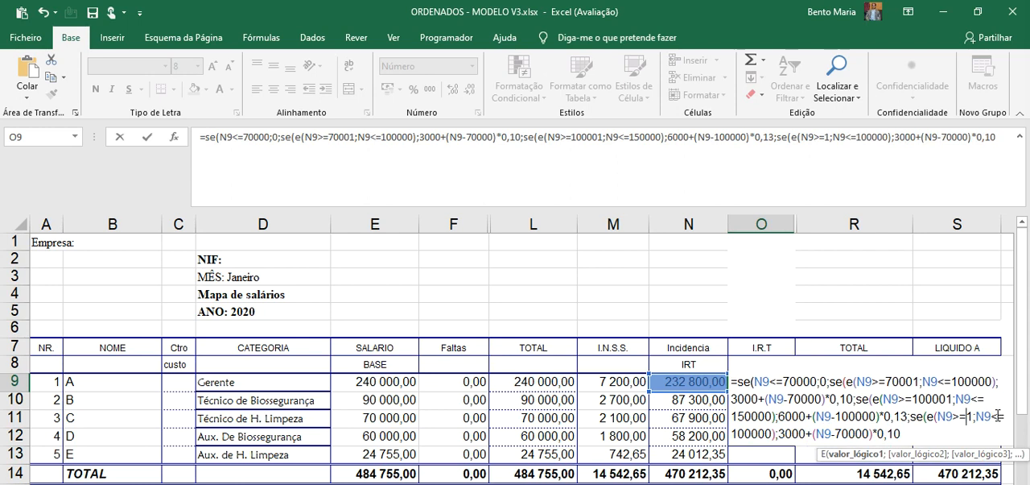
pyautogui.write('150000')
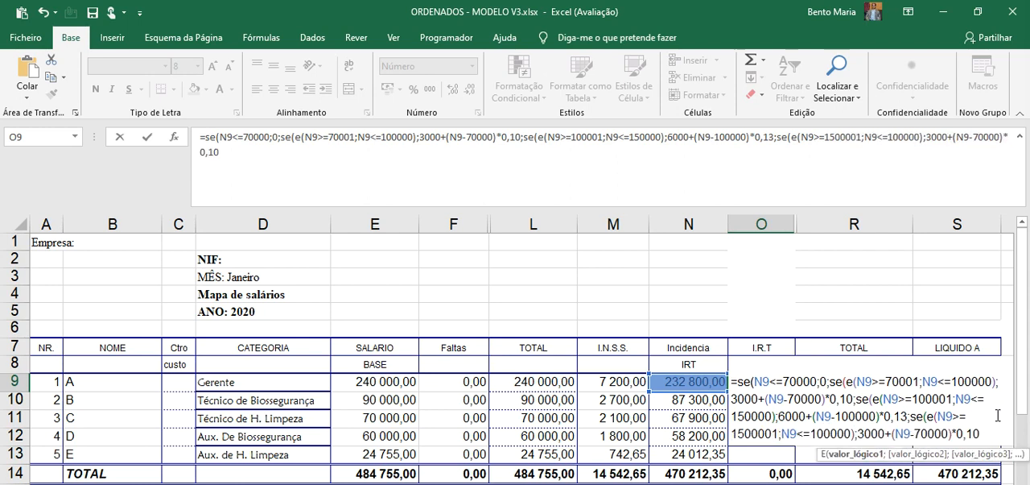
pyautogui.press('BackSpace')
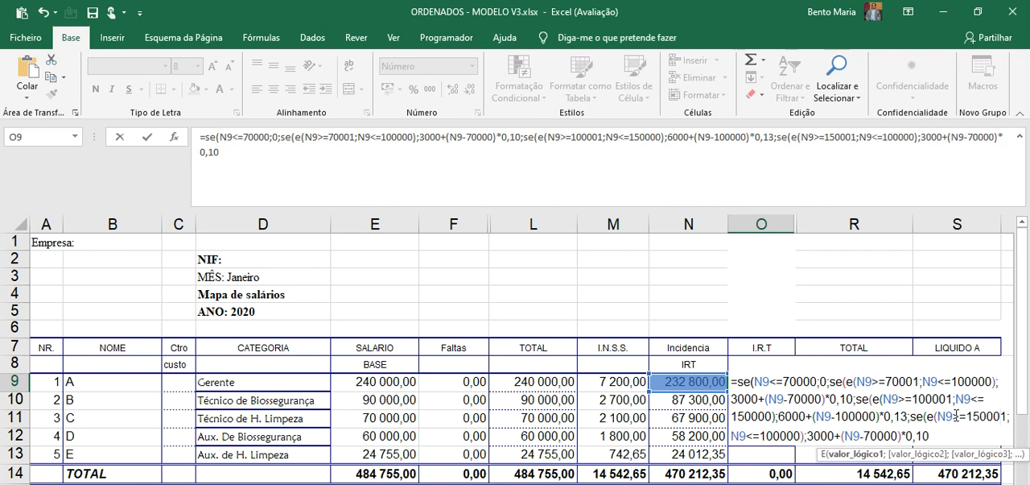
# Set the upper limit of the 150001 bracket's E test to 200000
pyautogui.click(799, 435)
pyautogui.press('BackSpace')
pyautogui.press('BackSpace')
pyautogui.press('BackSpace')
pyautogui.press('BackSpace')
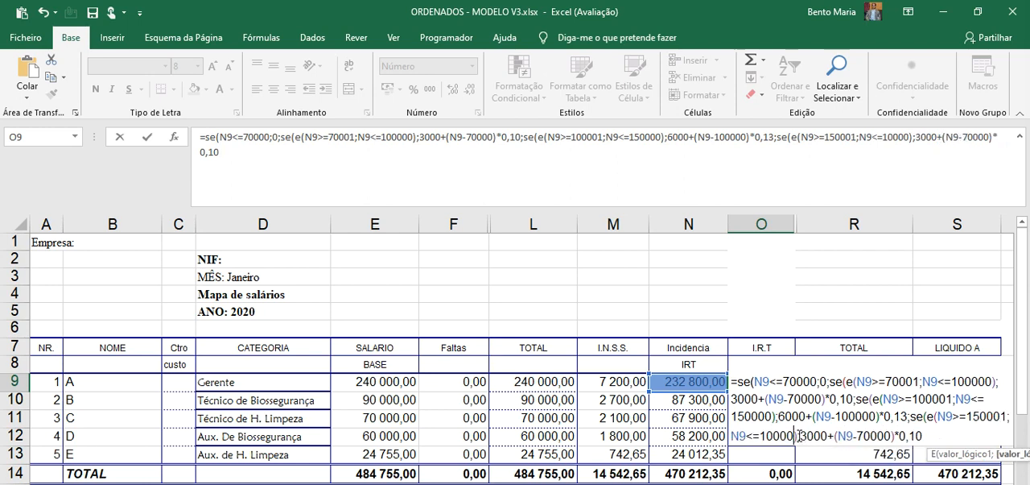
pyautogui.press('BackSpace')
pyautogui.press('BackSpace')
pyautogui.write('200000);3')
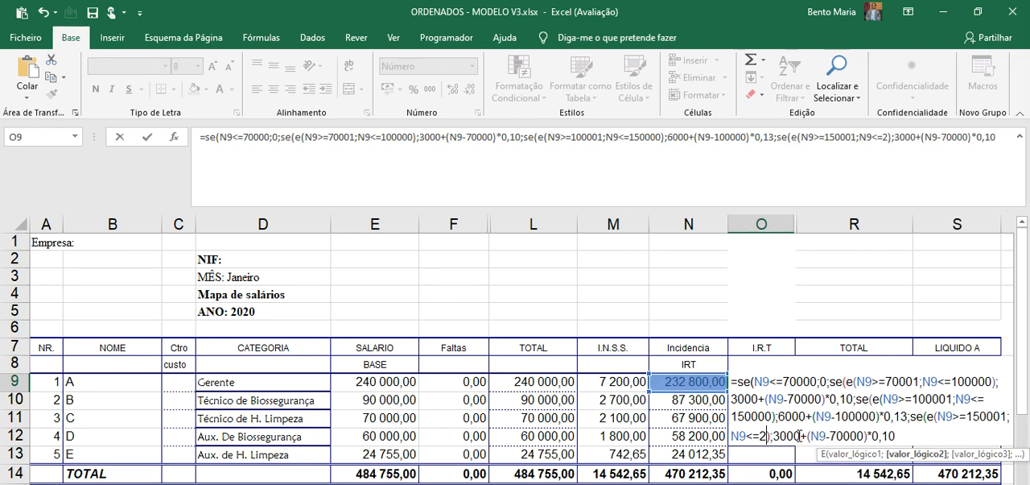
pyautogui.write('00')
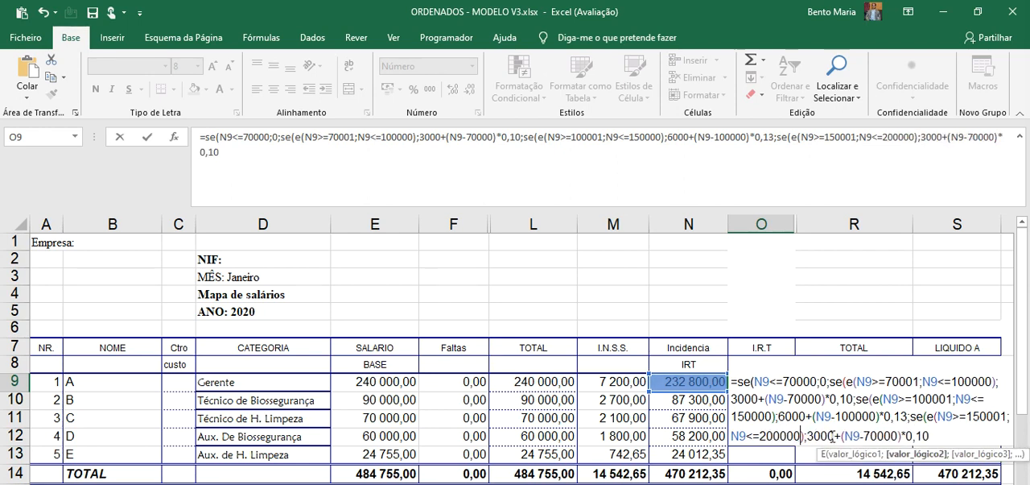
# Set the fixed amount in the 150001 to 200000 bracket's true value to 12500
pyautogui.click(838, 435)
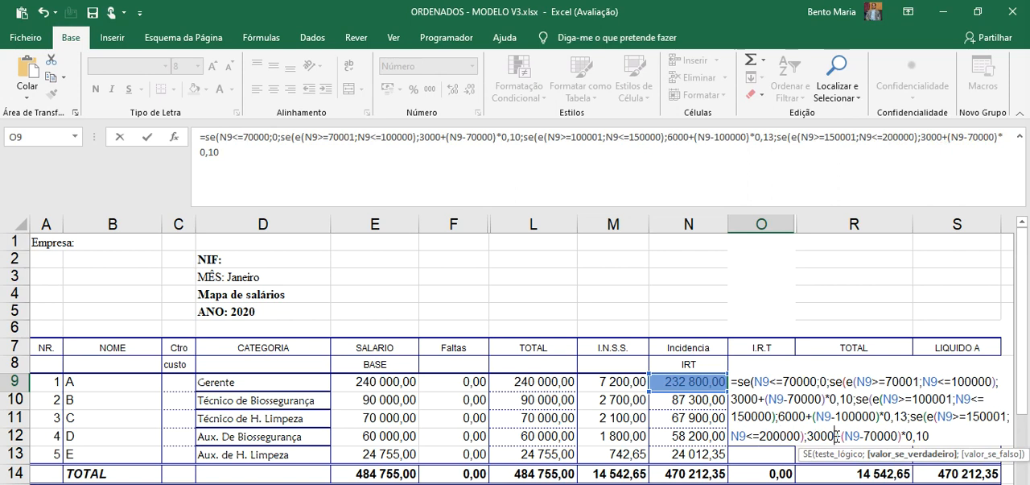
pyautogui.press('BackSpace')
pyautogui.press('BackSpace')
pyautogui.press('BackSpace')
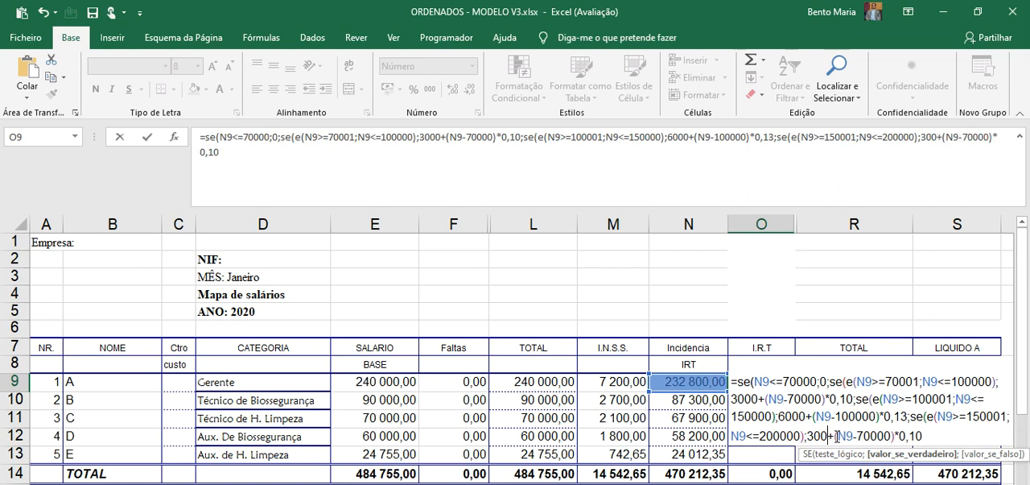
pyautogui.press('BackSpace')
pyautogui.write('12')
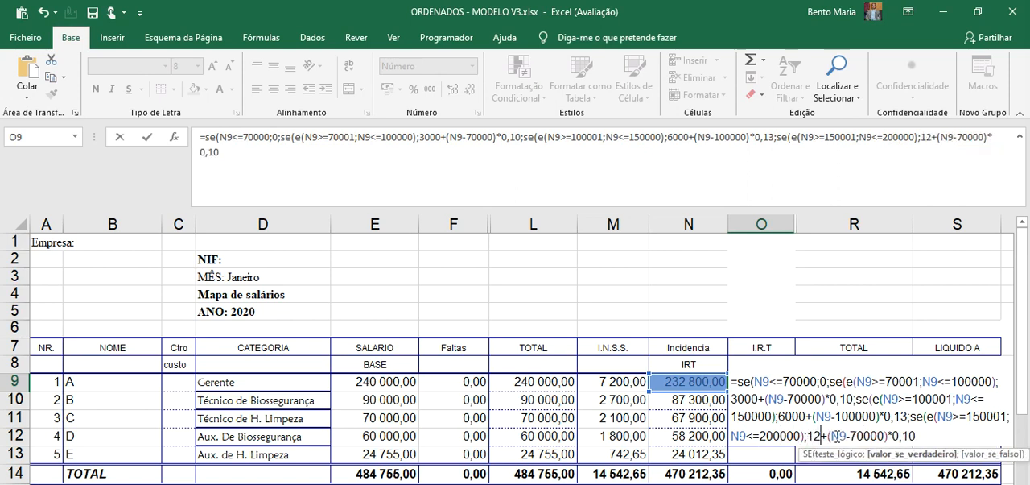
pyautogui.write('500')
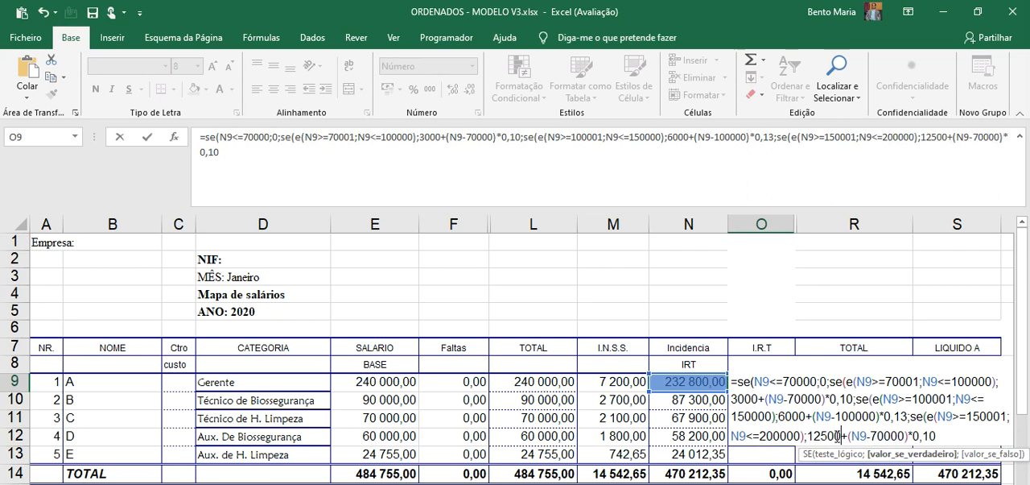
# Set the threshold subtracted from N9 in the 150001 to 200000 bracket to 150000
pyautogui.click(903, 434)
pyautogui.press('BackSpace')
pyautogui.press('BackSpace')
pyautogui.press('BackSpace')
pyautogui.press('BackSpace')
pyautogui.press('BackSpace')
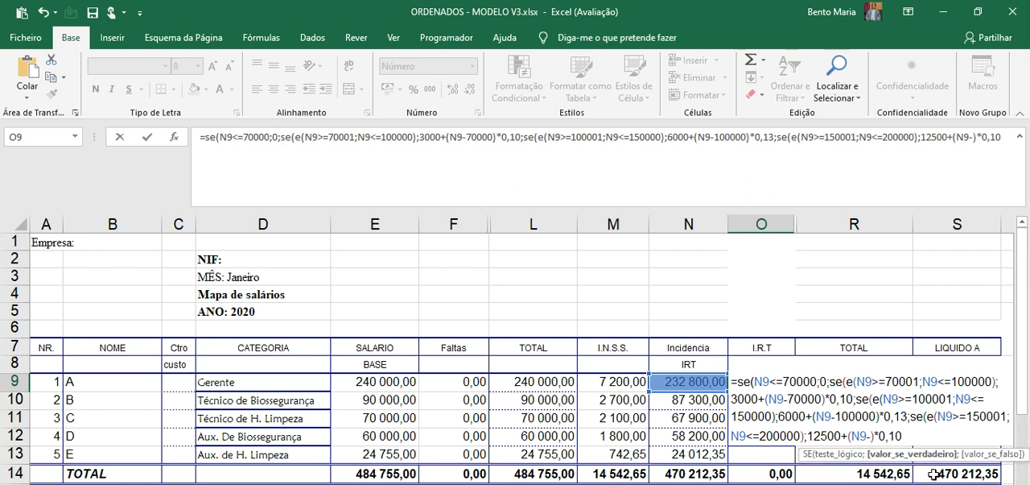
pyautogui.write('150000')
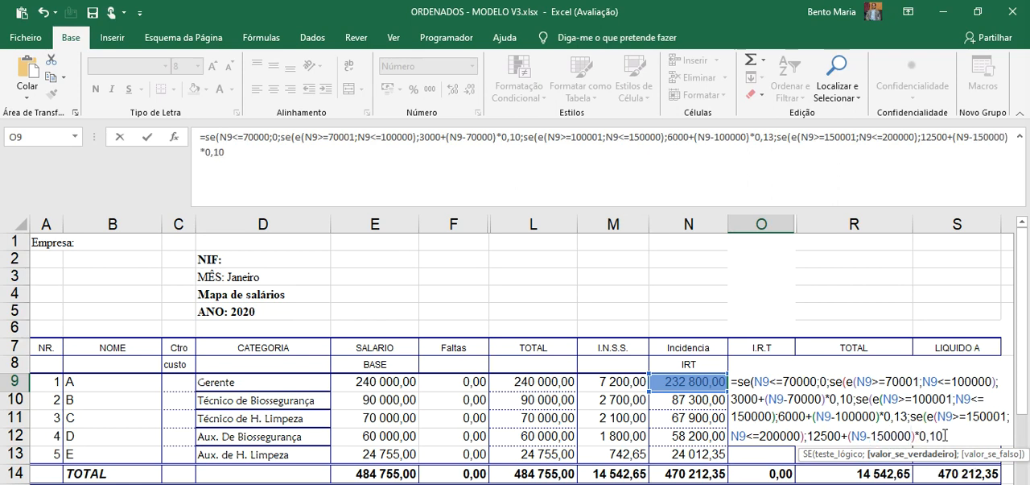
pyautogui.write(')*0,10')
# Set the 150001 to 200000 bracket's rate to 0,16 and add a separator for the false value
pyautogui.press('BackSpace')
pyautogui.write('6')
pyautogui.write(';')
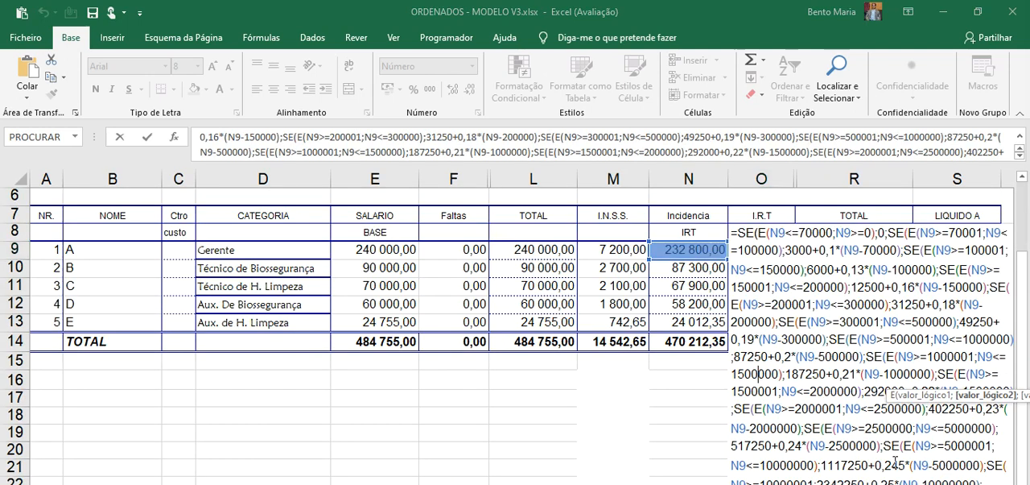
# Enter the complete nested SE formula covering all the I.R.T brackets in cell O9
pyautogui.click(954, 473)
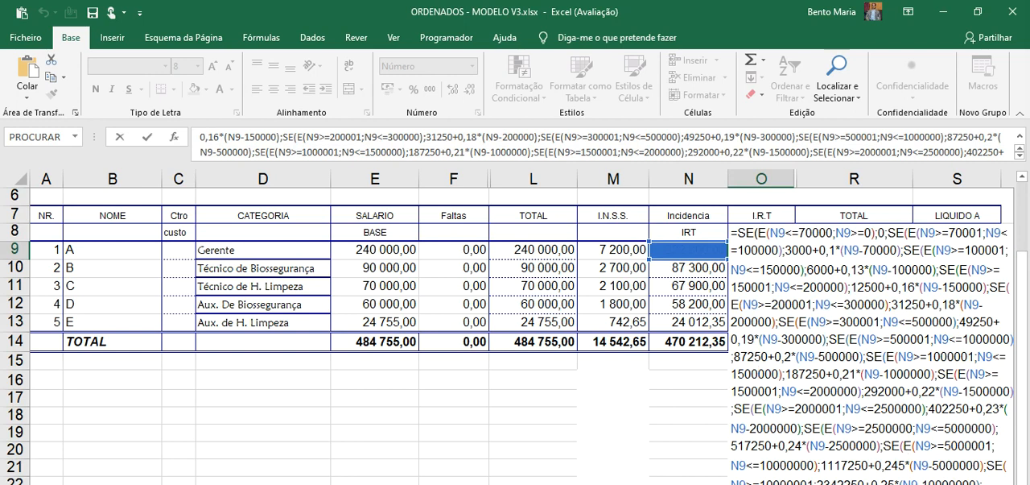
pyautogui.press('Return')
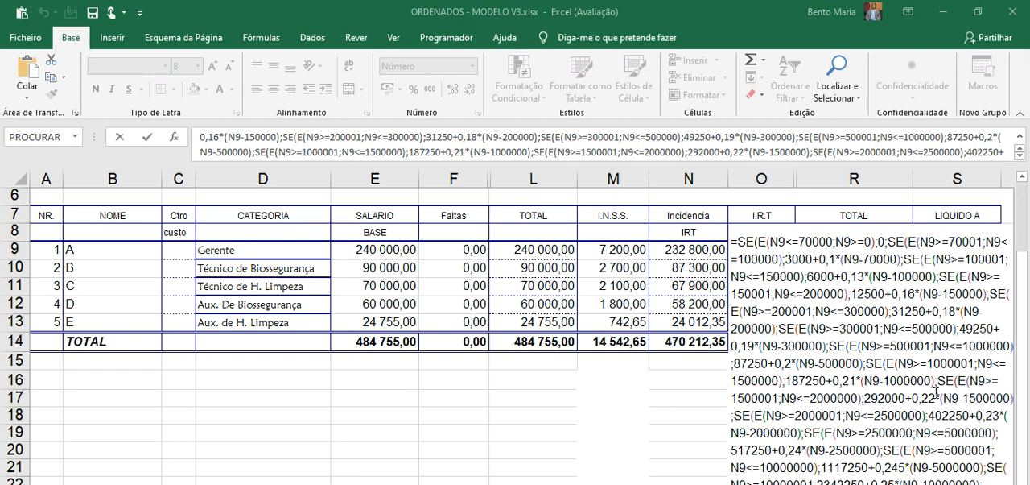
pyautogui.doubleClick(952, 360)
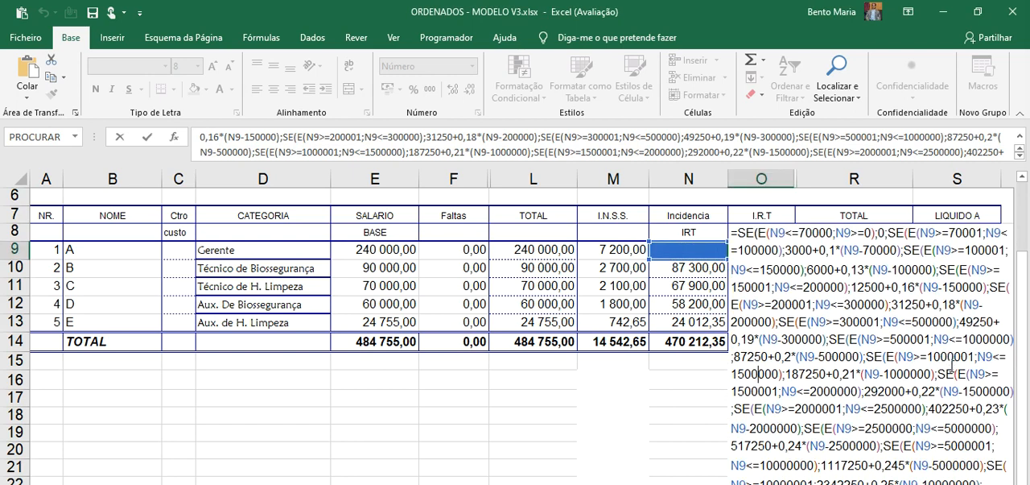
pyautogui.press('Return')
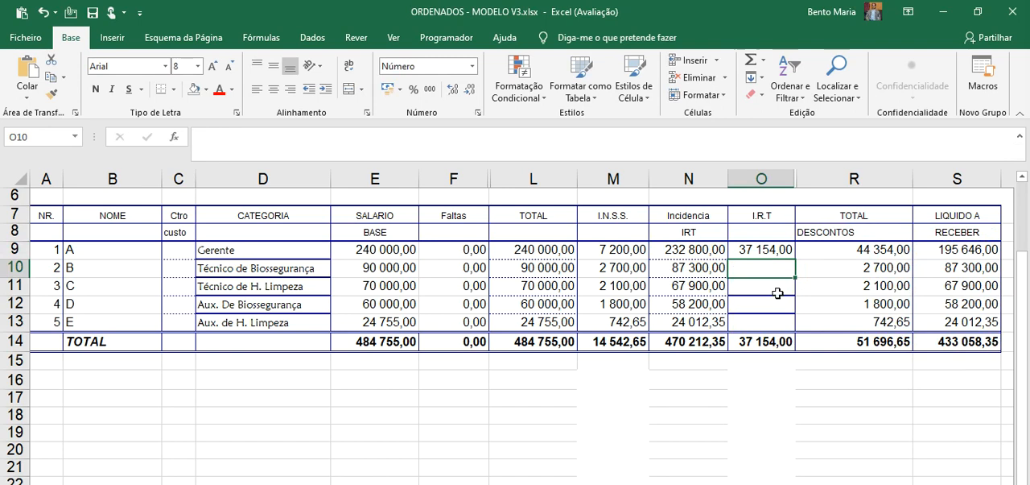
# Fill the I.R.T formula from O9 down to O13 and inspect the copied formulas in O13 and O11
pyautogui.click(753, 250)
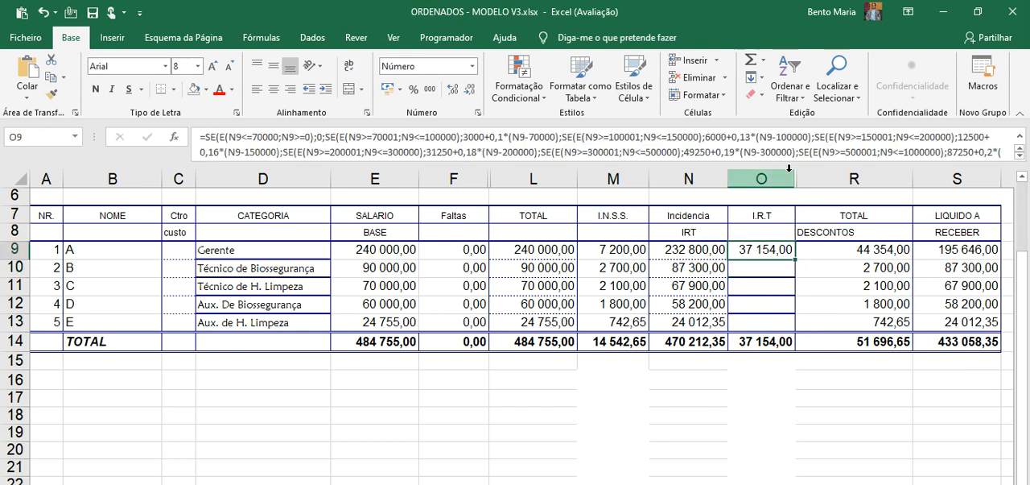
pyautogui.moveTo(788, 166); pyautogui.dragTo(804, 249)
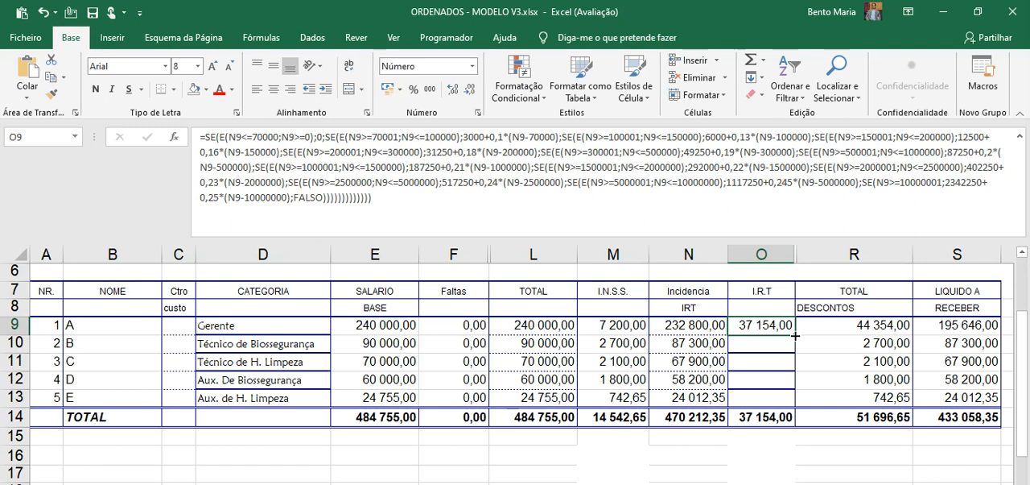
pyautogui.moveTo(794, 337); pyautogui.dragTo(794, 404)
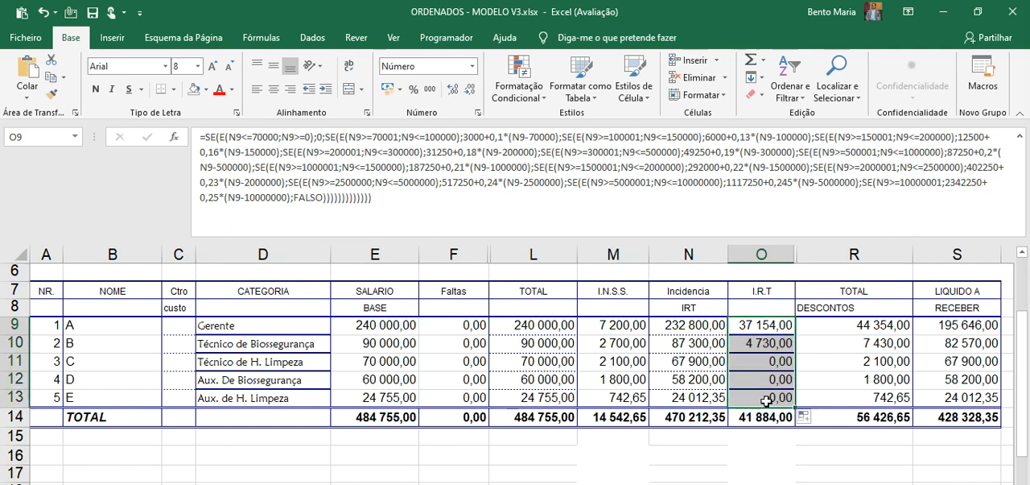
pyautogui.click(765, 397)
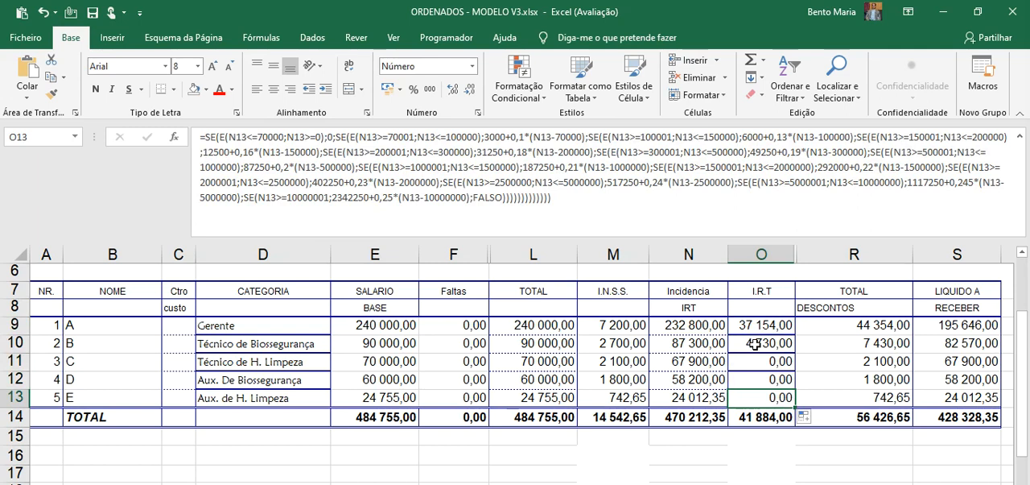
pyautogui.click(756, 362)
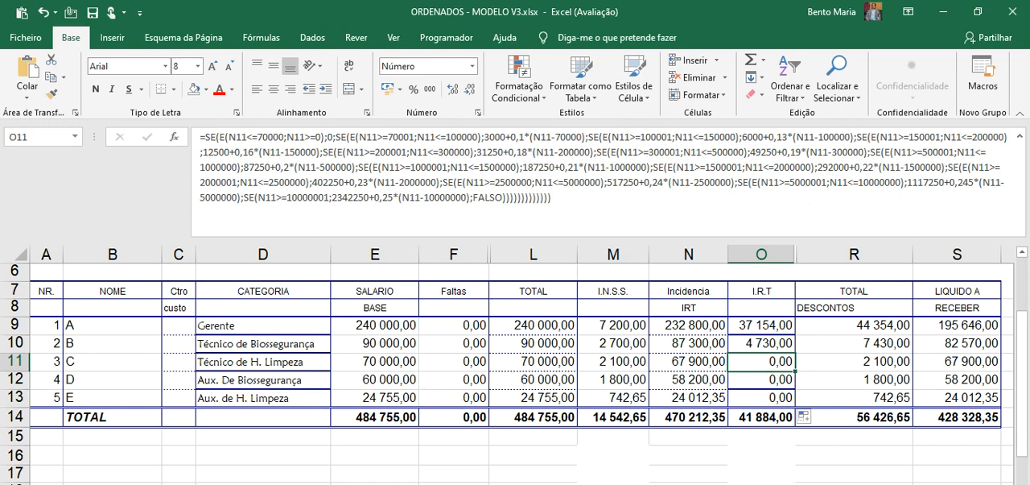
# Open the sheet listing taxable base salaries and totals, and check the formulas in D8 and D7
pyautogui.click(241, 483)
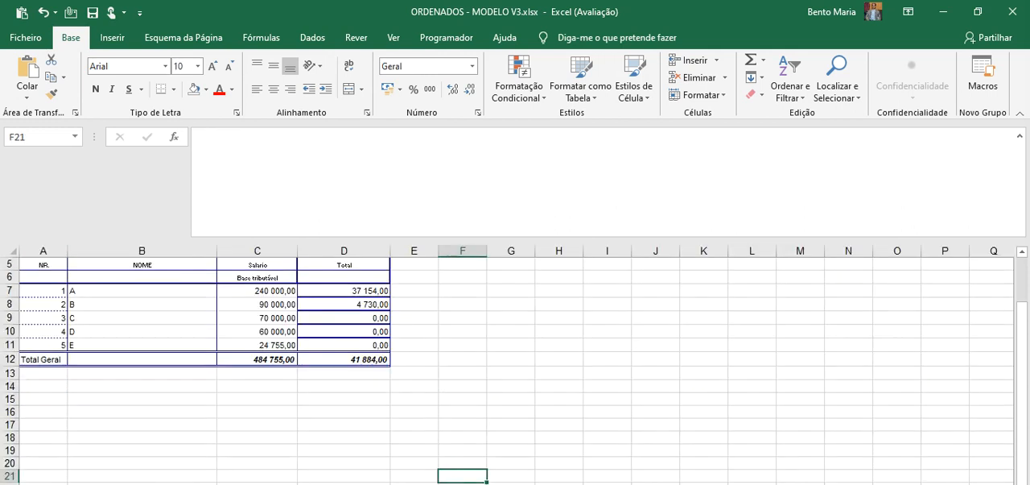
pyautogui.click(356, 303)
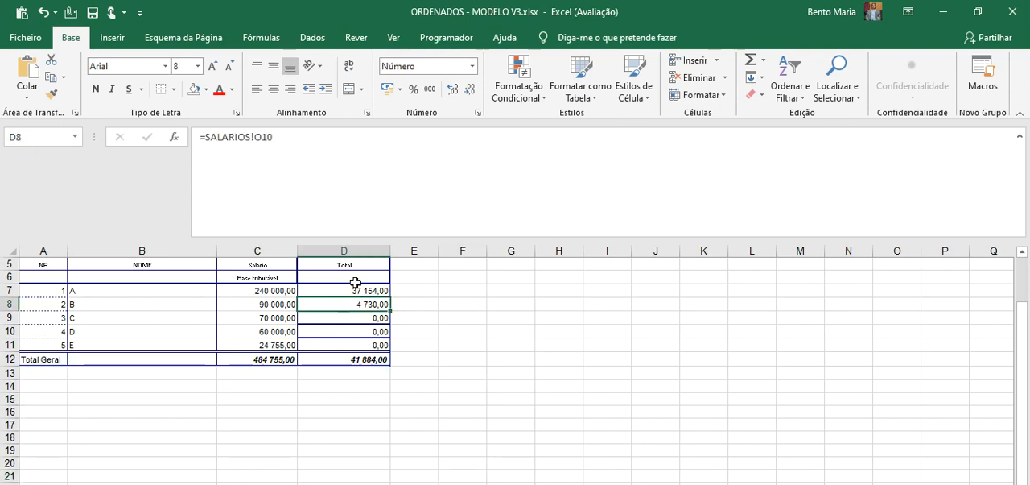
pyautogui.click(356, 287)
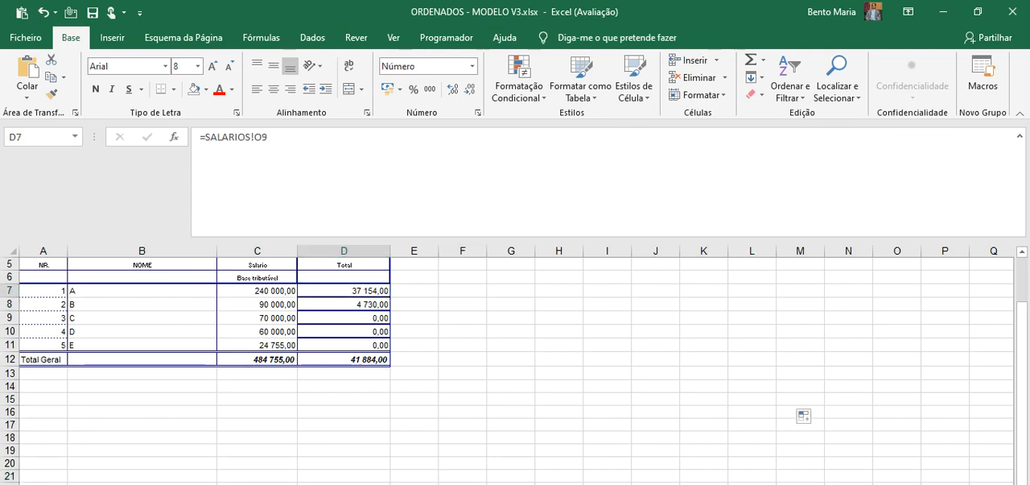
# Return to the salary sheet, set employee A's base salary in E9 to 600000, and inspect the I.R.T formula in O9
pyautogui.click(161, 483)
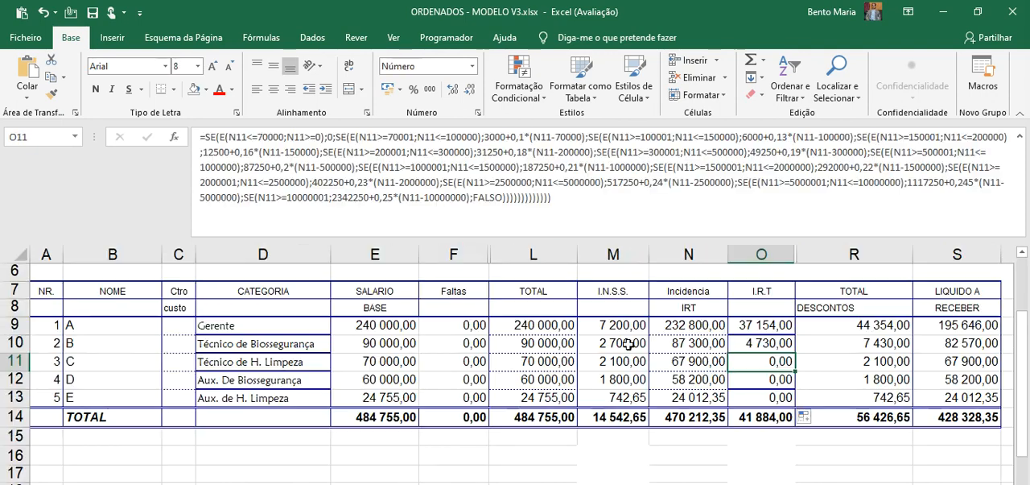
pyautogui.click(374, 329)
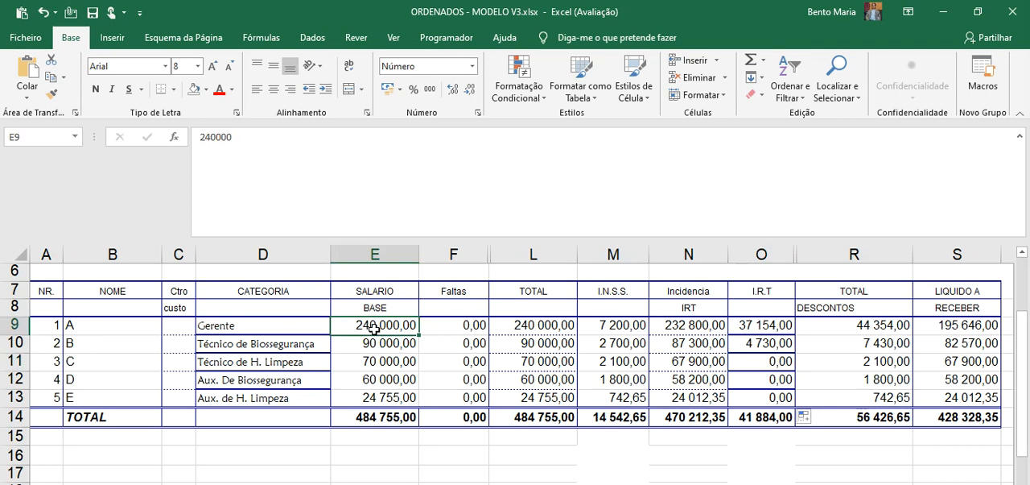
pyautogui.write('600000')
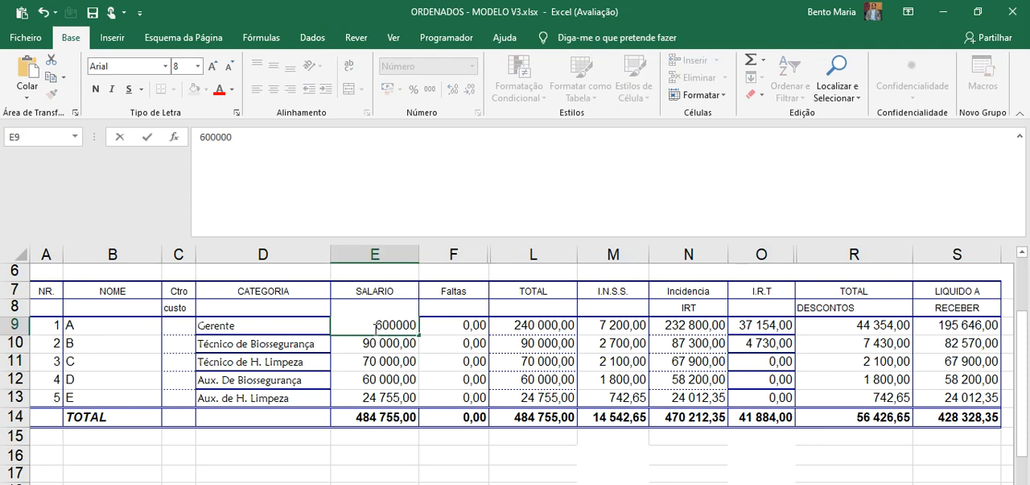
pyautogui.press('Return')
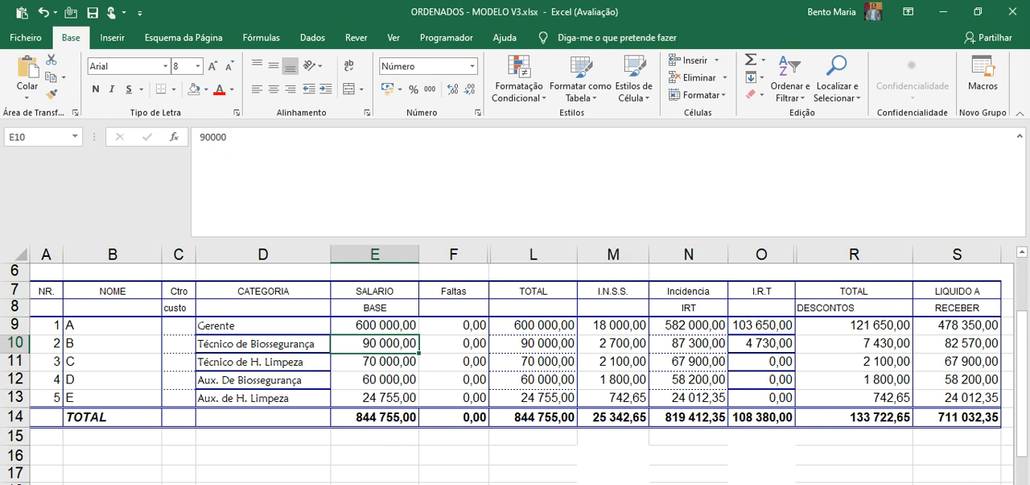
pyautogui.click(758, 323)
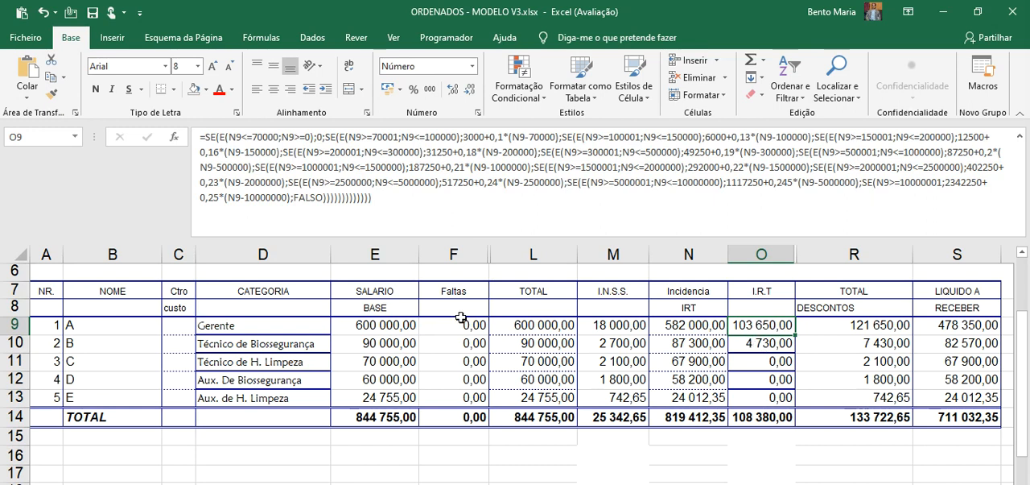
# Set employee B's base salary in E10 to 200000
pyautogui.click(371, 344)
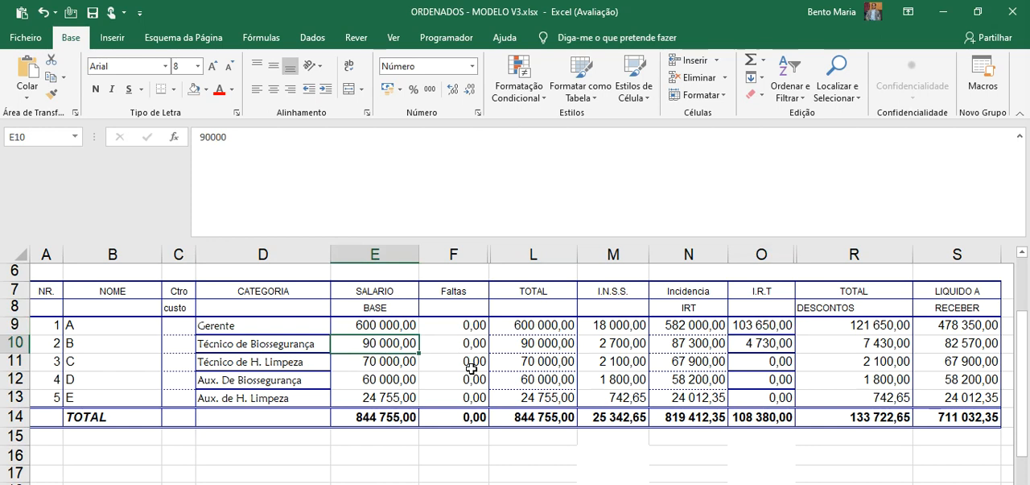
pyautogui.write('200000')
pyautogui.press('Return')
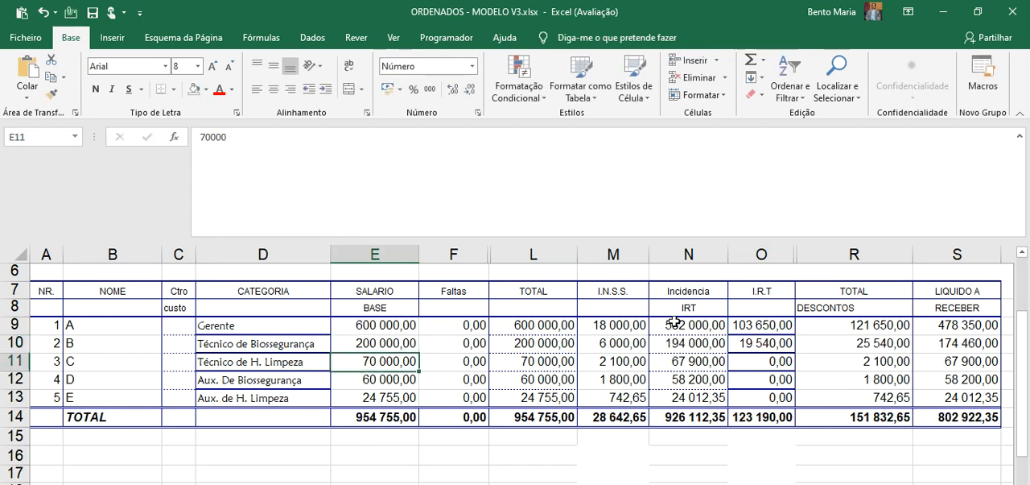
# Replace employee B's I.R.T formula in O10 with the manual calculation =(N10-150000)*0,16+12500
pyautogui.click(757, 345)
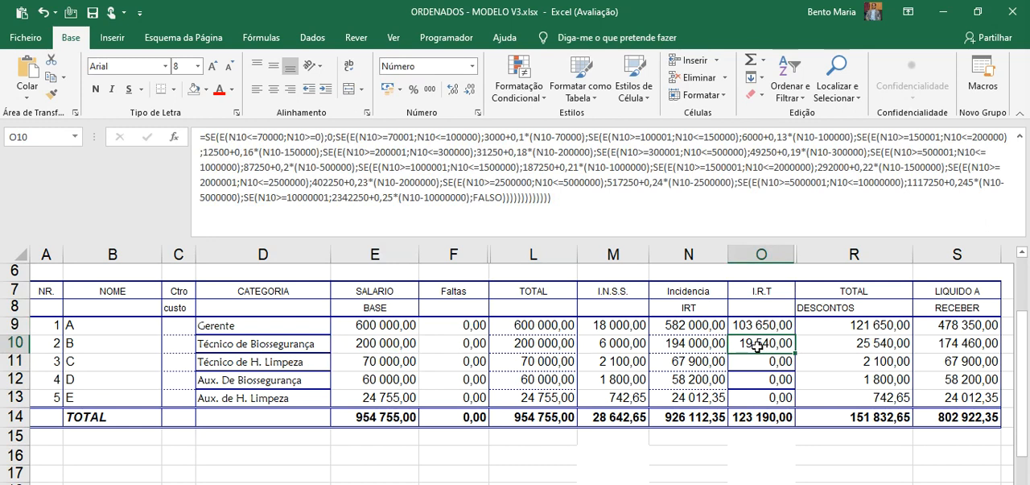
pyautogui.write('=(')
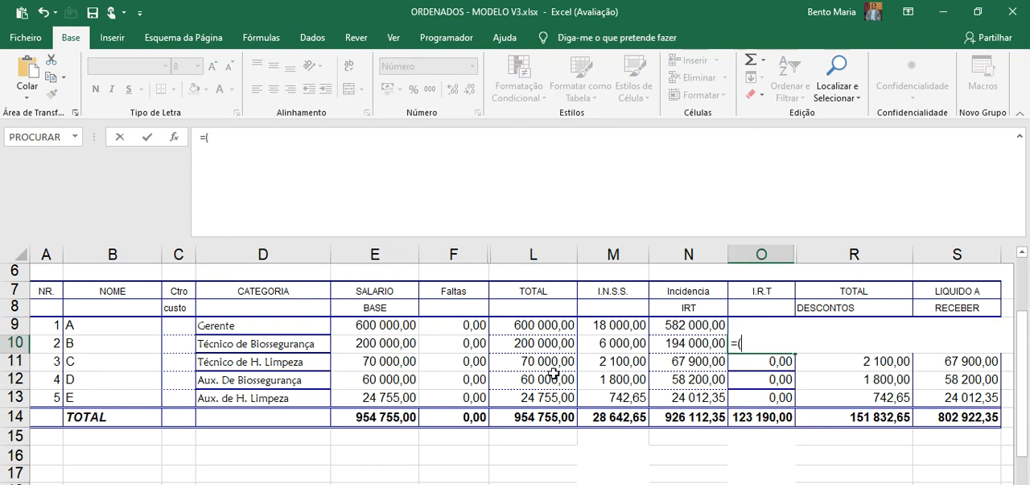
pyautogui.click(690, 343)
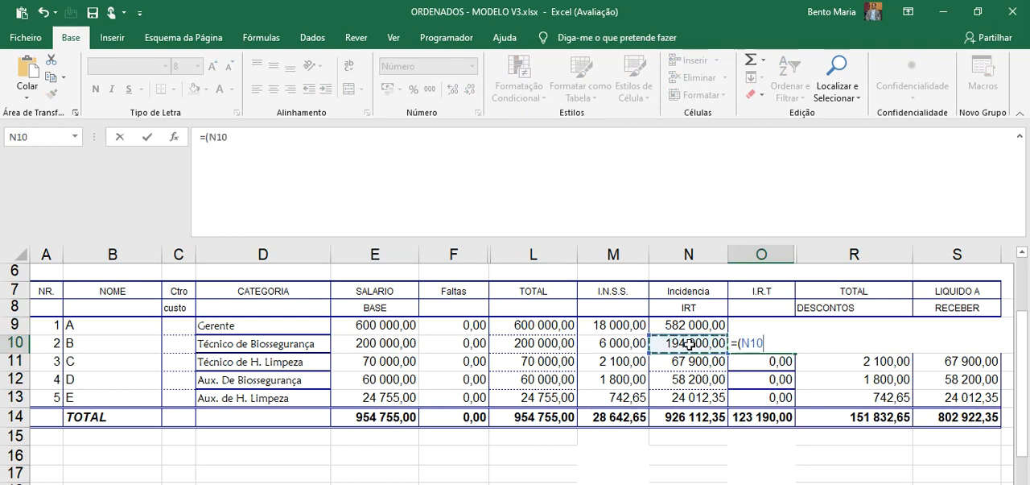
pyautogui.write('-')
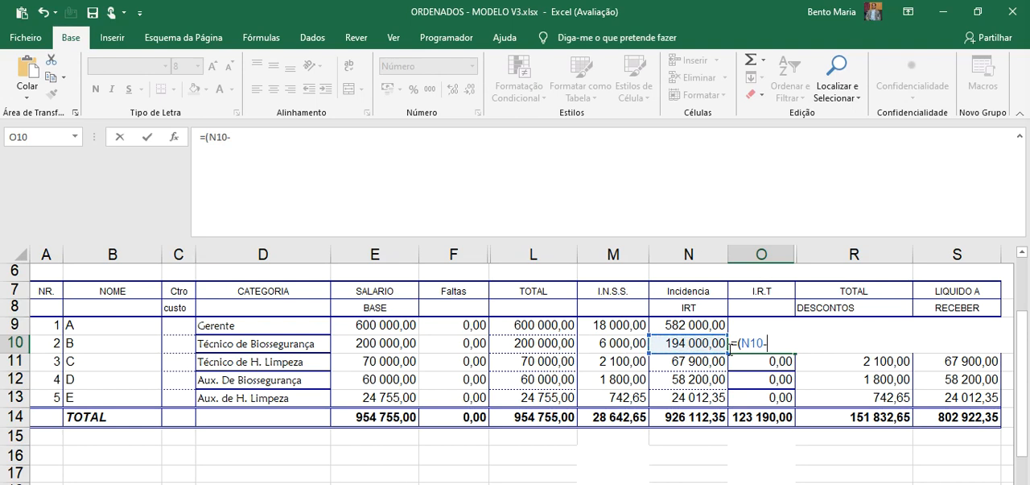
pyautogui.write('150000')
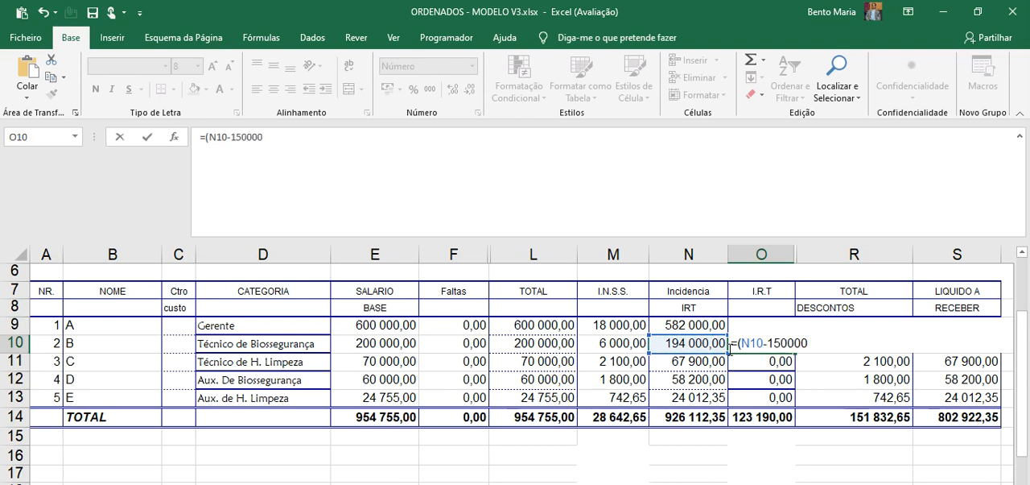
pyautogui.write(')*')
pyautogui.write('0,16+')
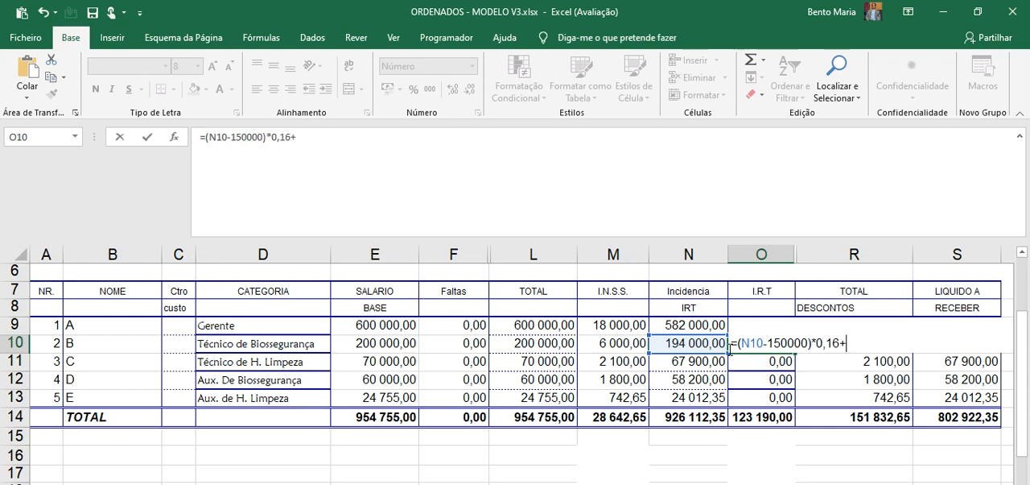
pyautogui.write('12500')
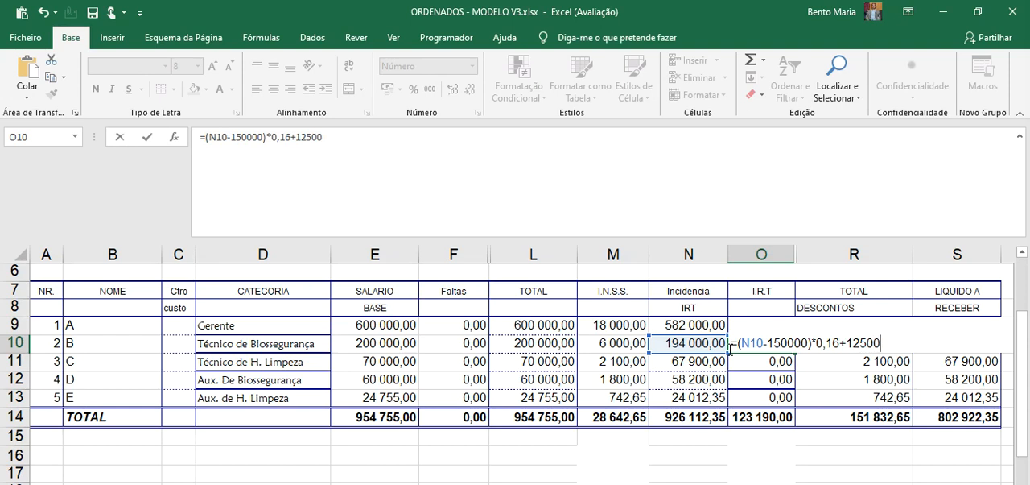
pyautogui.press('Return')
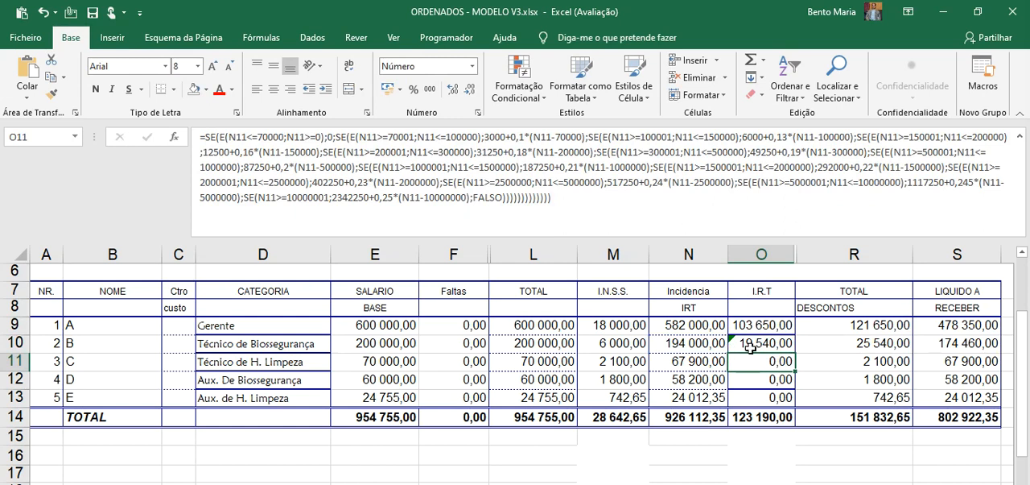
# Set employee B's base salary in E10 to 5000000 and inspect the manual I.R.T formula in O10
pyautogui.click(361, 340)
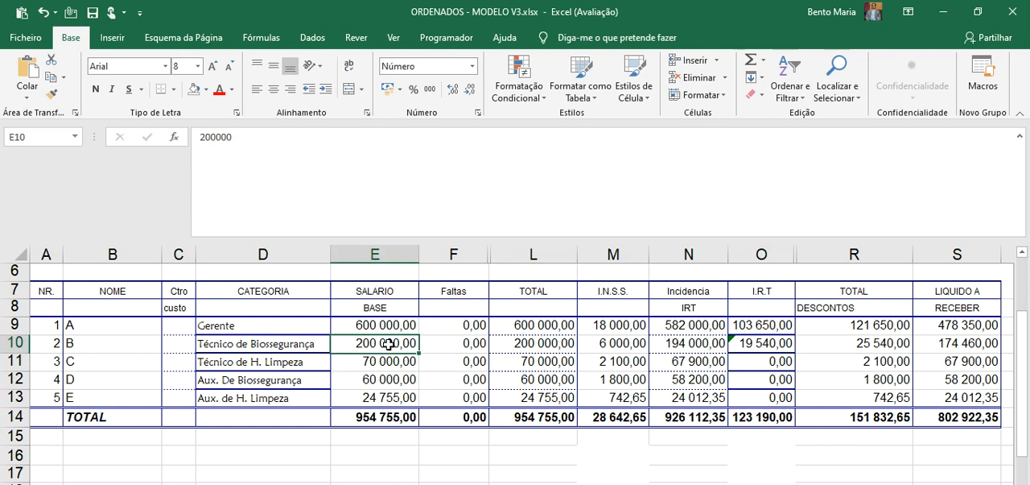
pyautogui.write('50000')
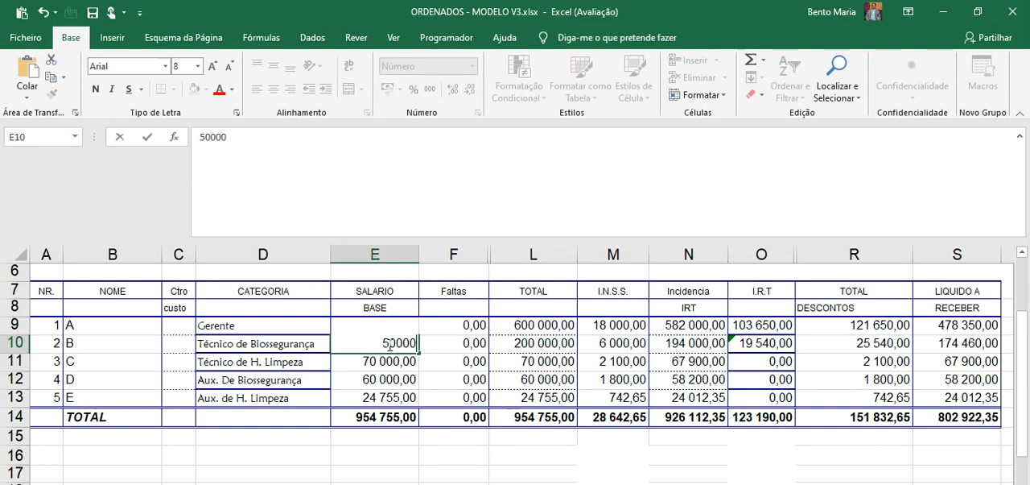
pyautogui.write('00')
pyautogui.press('Return')
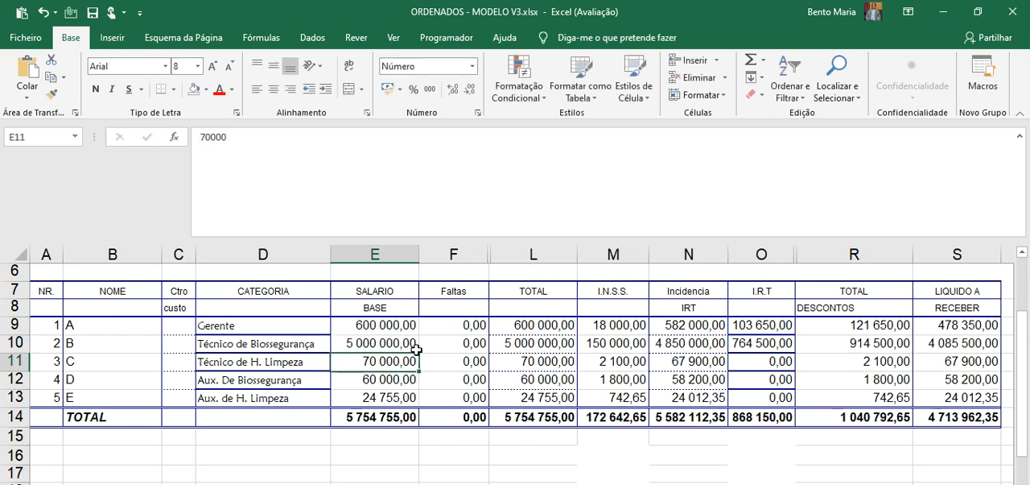
pyautogui.click(744, 343)
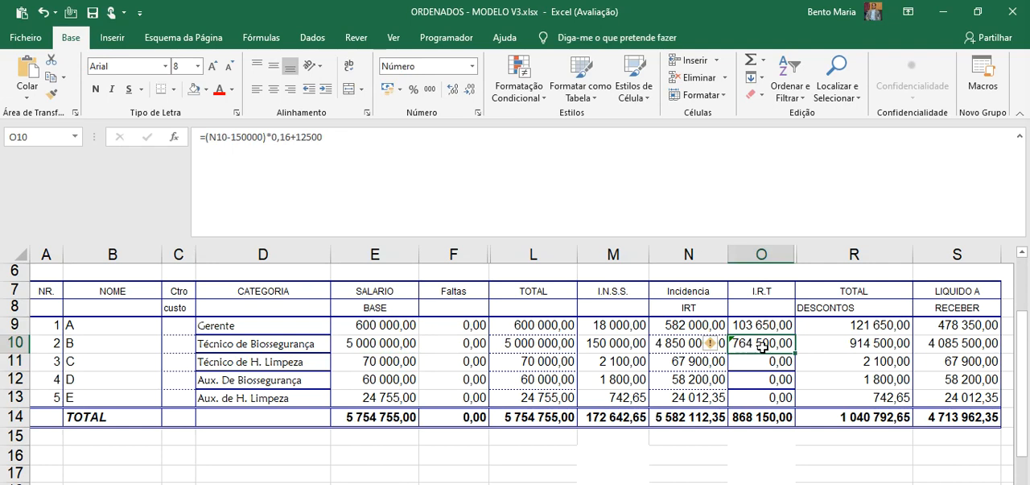
pyautogui.doubleClick(763, 347)
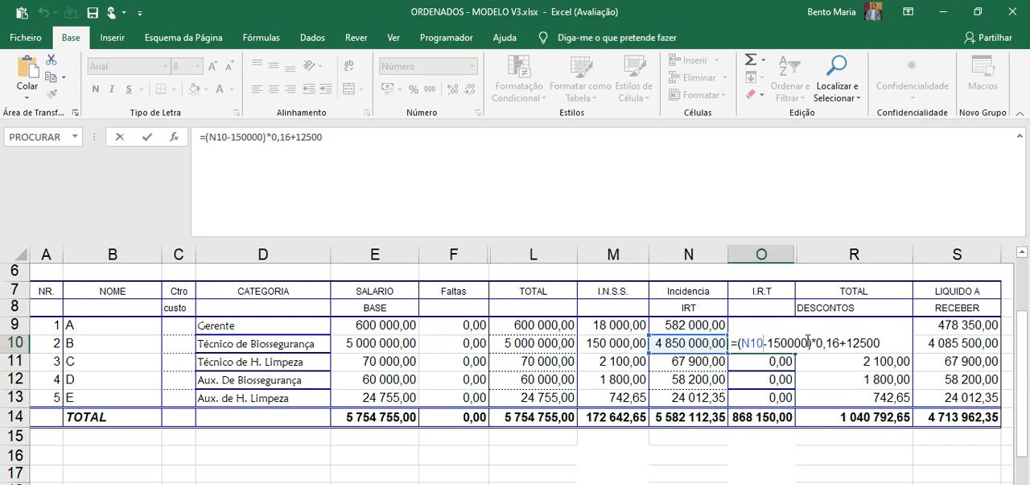
pyautogui.press('Return')
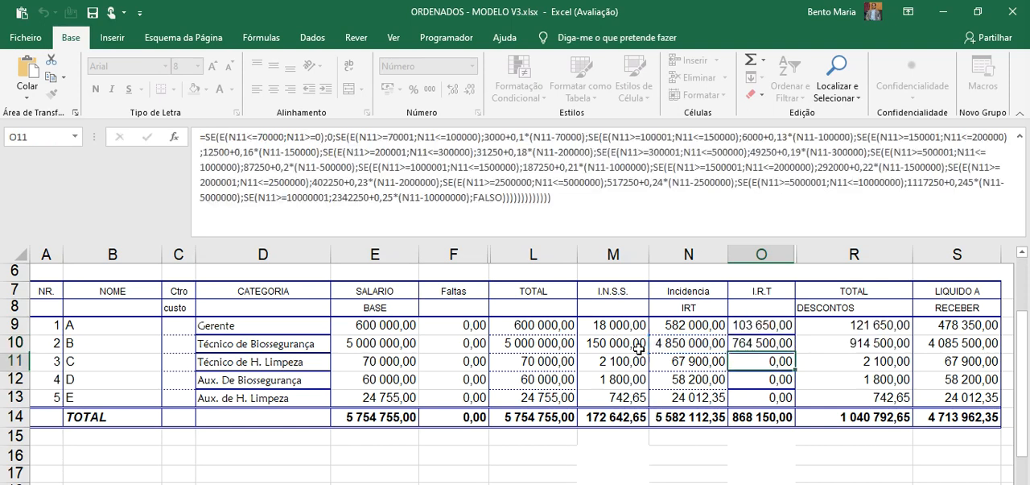
# Set employee B's base salary in E10 to 5000001 and check the I.R.T cell O10
pyautogui.doubleClick(402, 345)
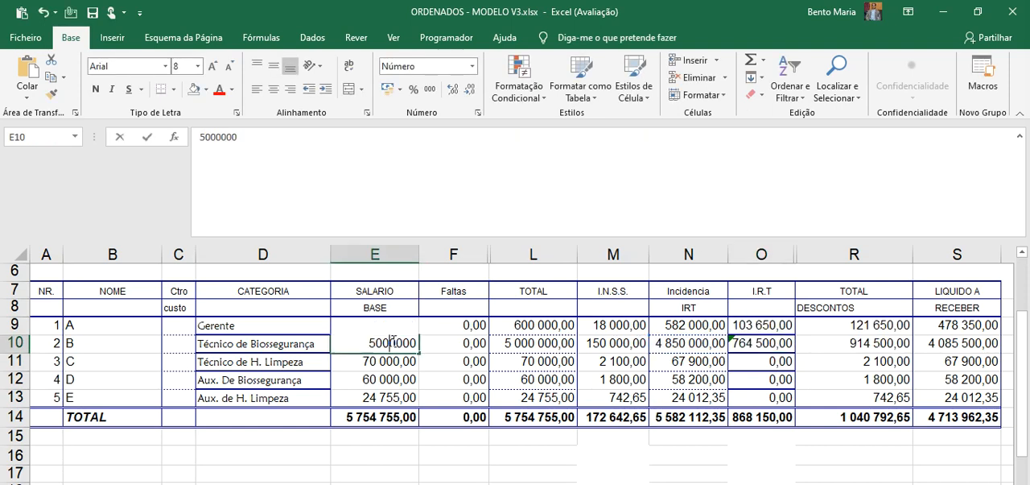
pyautogui.click(416, 343)
pyautogui.press('BackSpace')
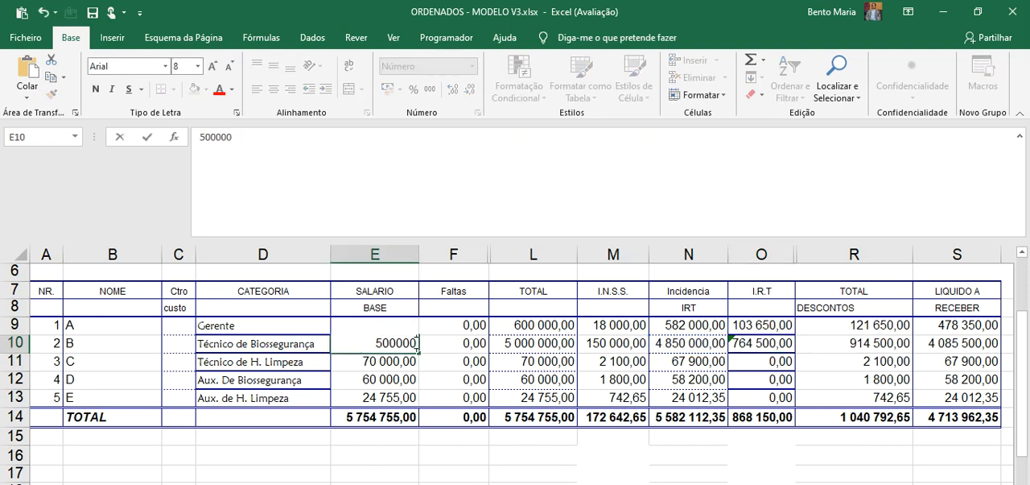
pyautogui.write('1')
pyautogui.press('Return')
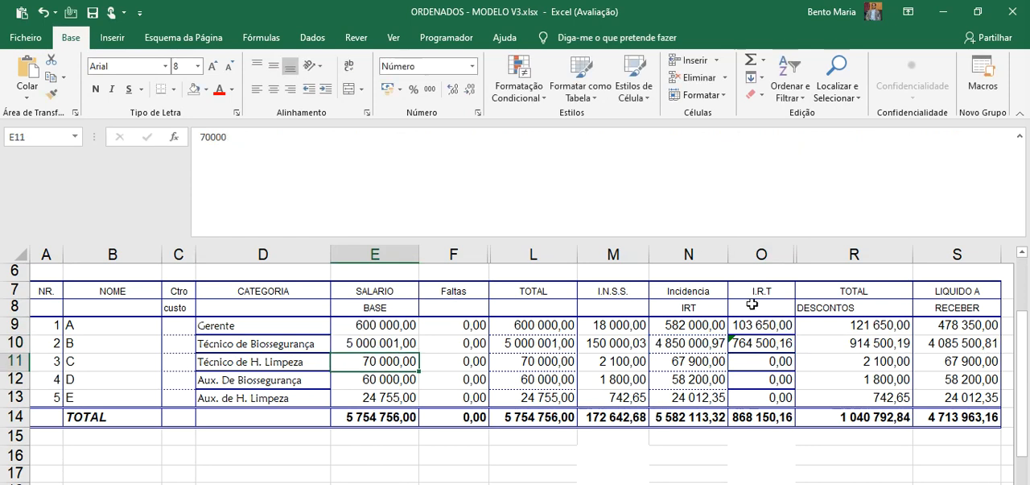
pyautogui.click(755, 342)
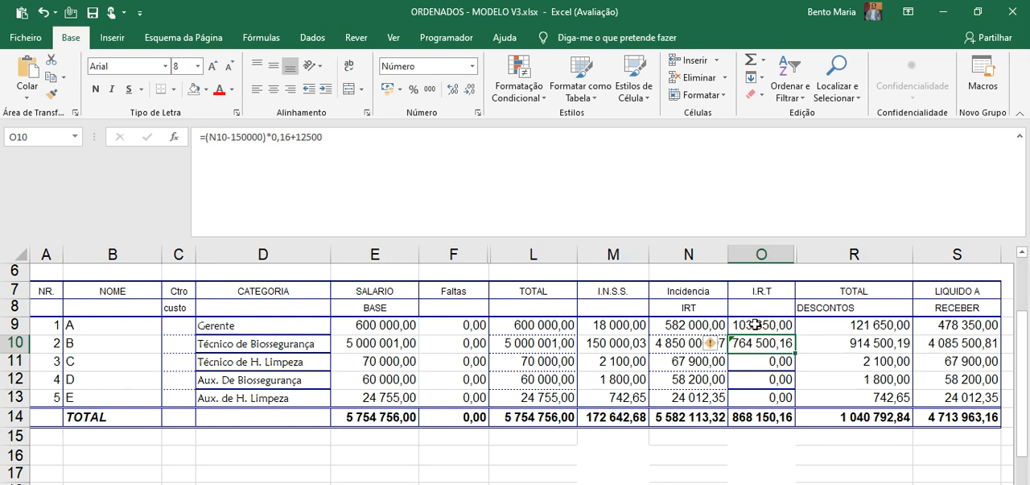
# Fill the nested I.R.T formula from O9 down to O13, fit column O's width to its contents, and check O10
pyautogui.click(756, 325)
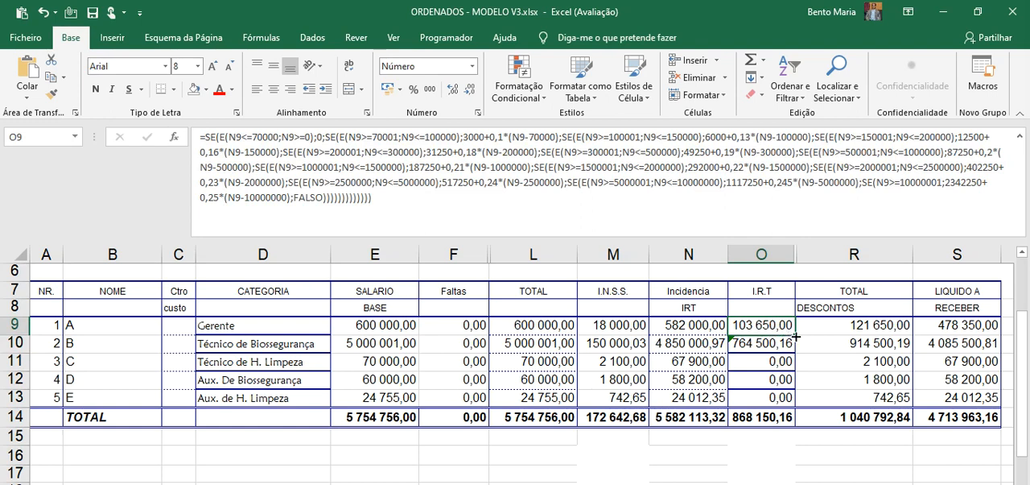
pyautogui.moveTo(796, 337); pyautogui.dragTo(789, 400)
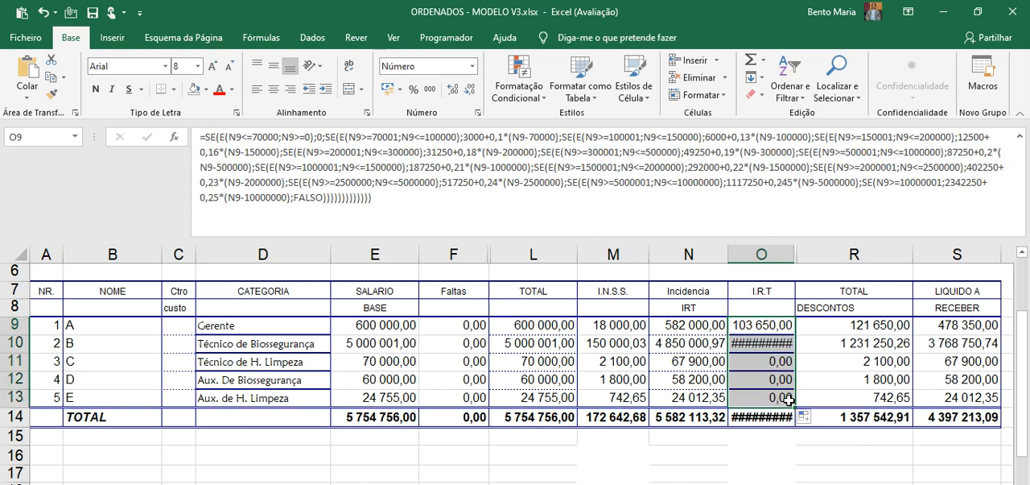
pyautogui.doubleClick(794, 254)
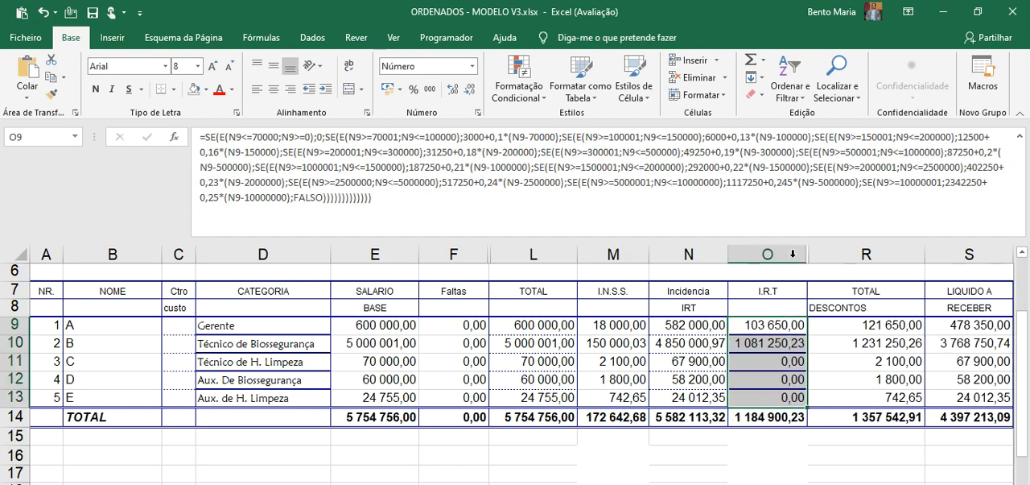
pyautogui.click(758, 342)
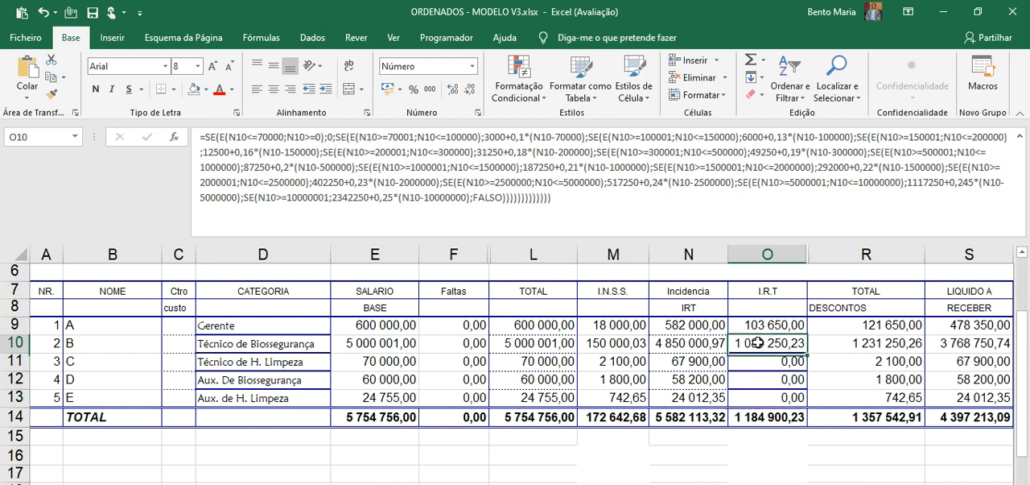
# Set the base salaries to 90000 for employee B in E10 and 240000 for employee A in E9
pyautogui.click(392, 344)
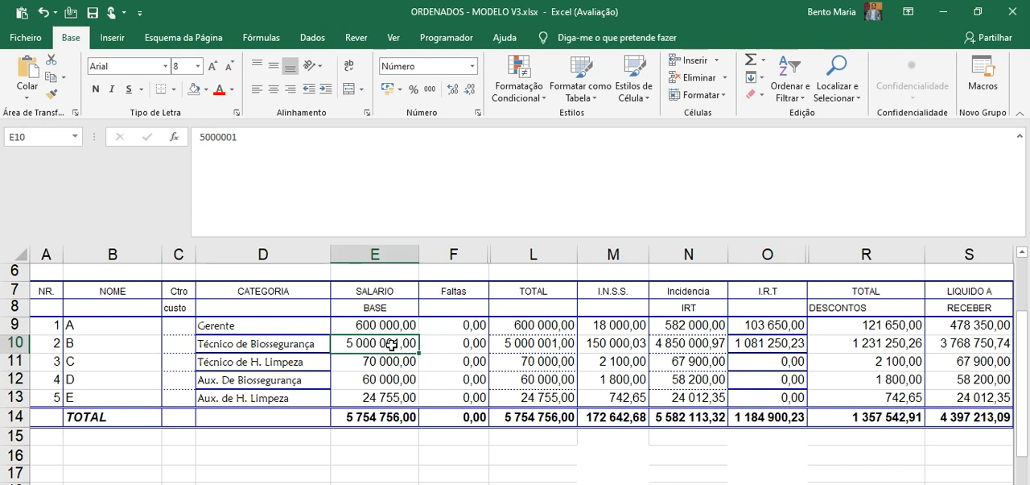
pyautogui.write('90000')
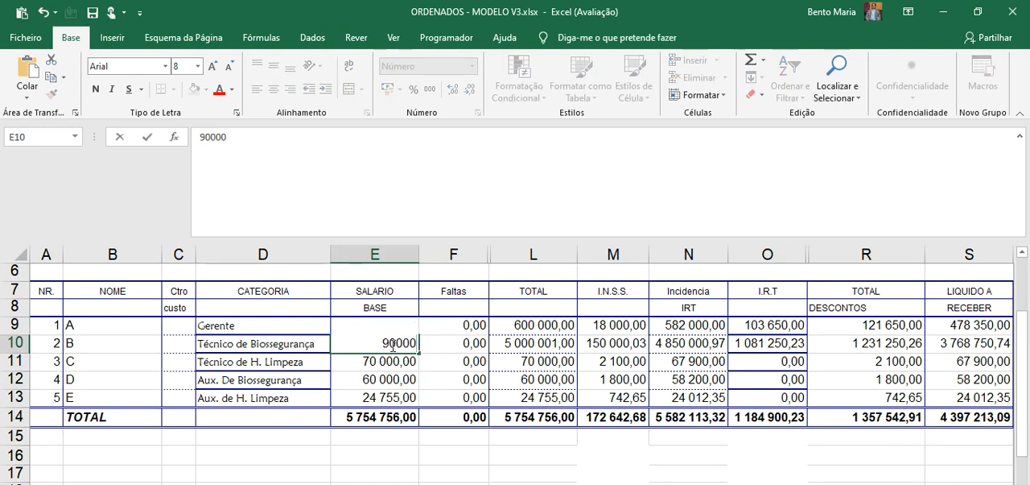
pyautogui.press('Return')
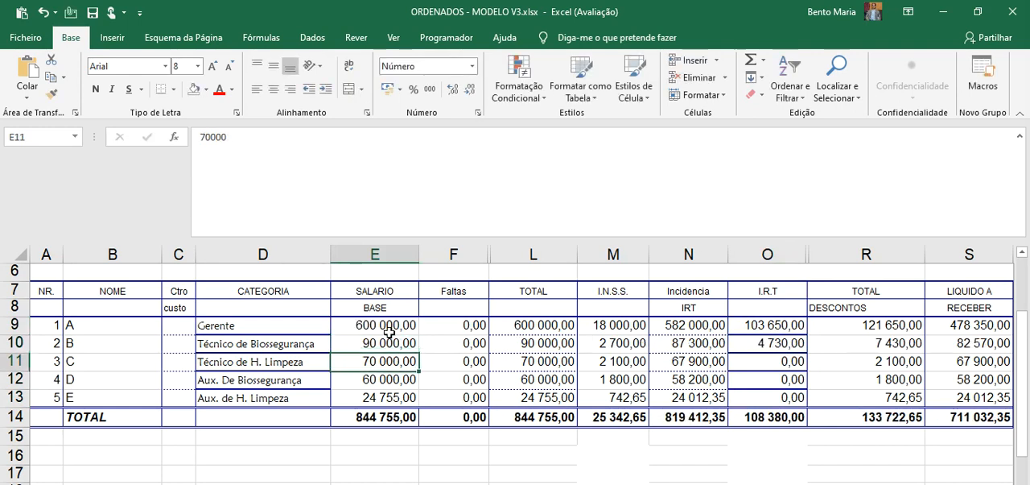
pyautogui.click(381, 324)
pyautogui.write('24')
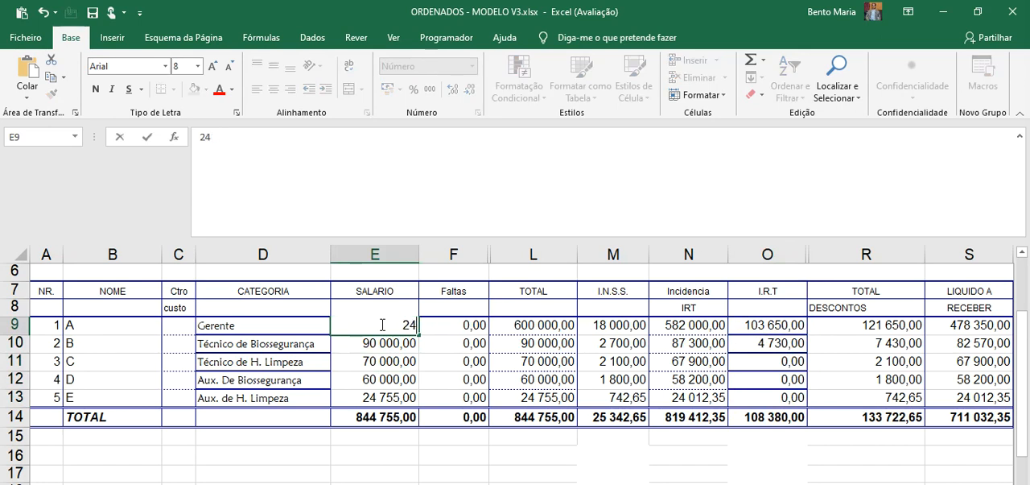
pyautogui.write('0 000')
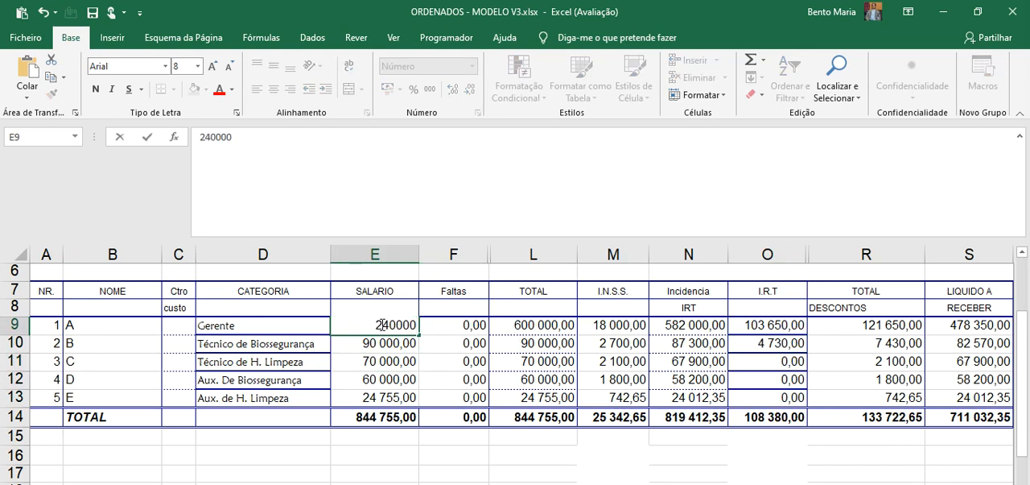
pyautogui.press('Return')
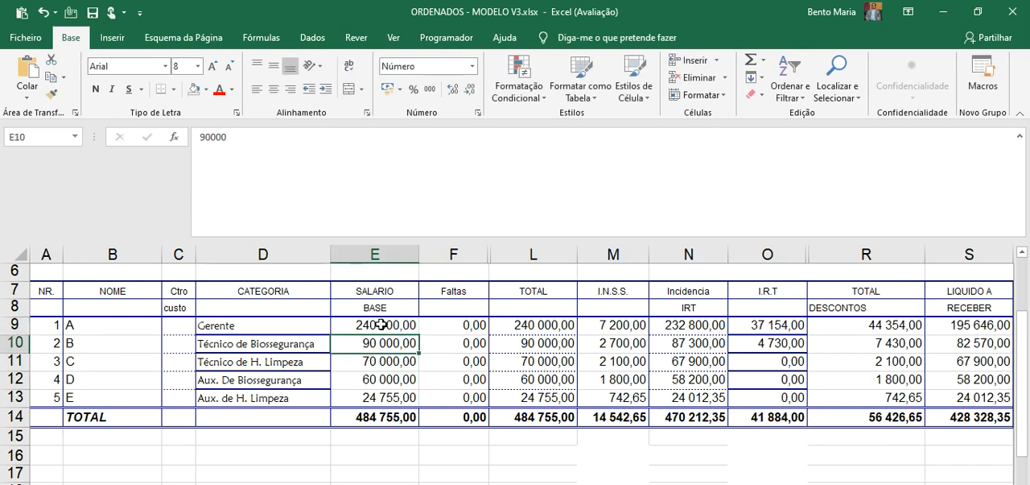
pyautogui.moveTo(1022, 352); pyautogui.dragTo(1024, 323)
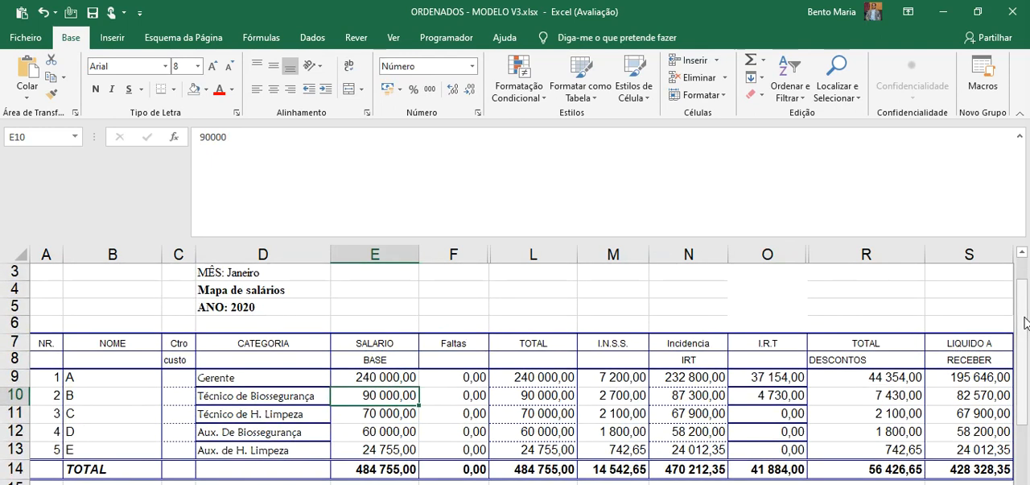